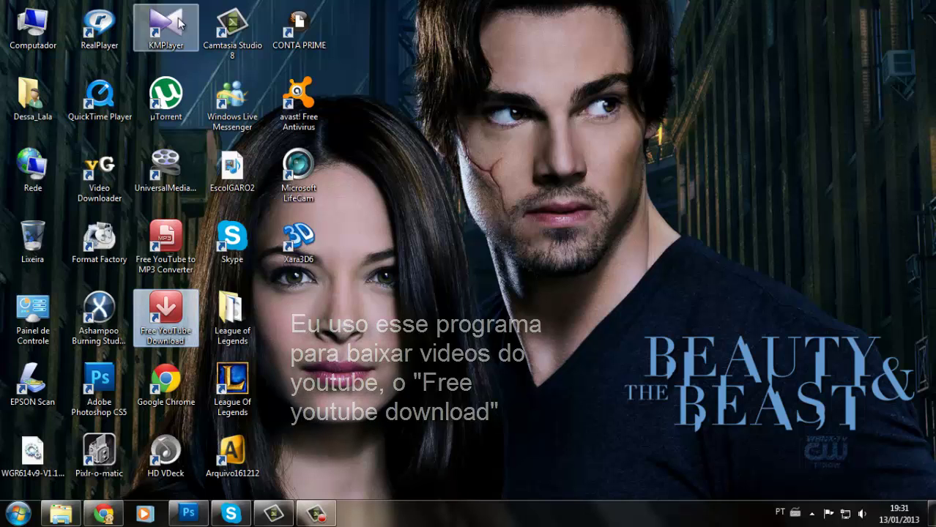
Launch KMPlayer from its desktop shortcut and move its window toward the screen centre
{"action": "left_click", "coordinate": [139, 45]}
{"action": "double_click", "coordinate": [136, 47]}
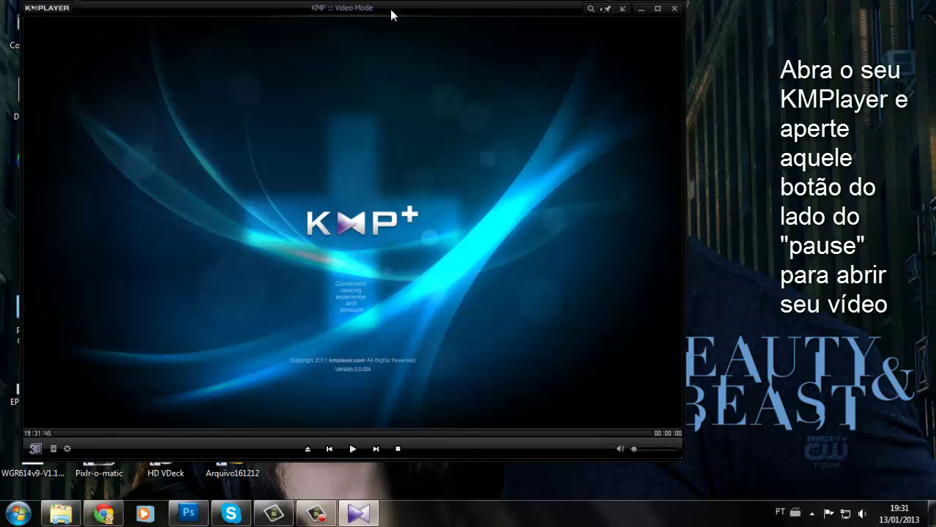
{"action": "left_click_drag", "start_coordinate": [390, 9], "coordinate": [470, 29]}
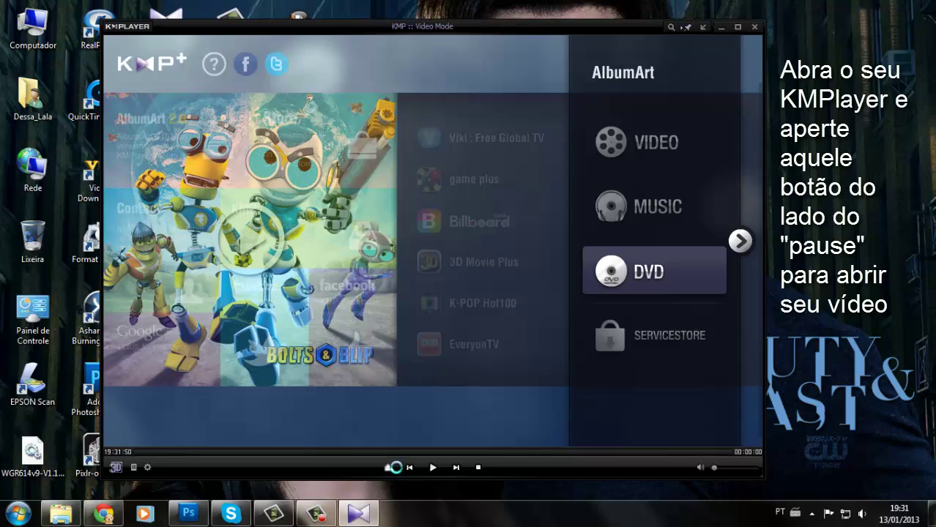
Play 'Warm Bodies Official Trailer #1 (2013) - Zombie Movie HD.mp4' from Vídeos, dismissing update notices
{"action": "left_click", "coordinate": [394, 468]}
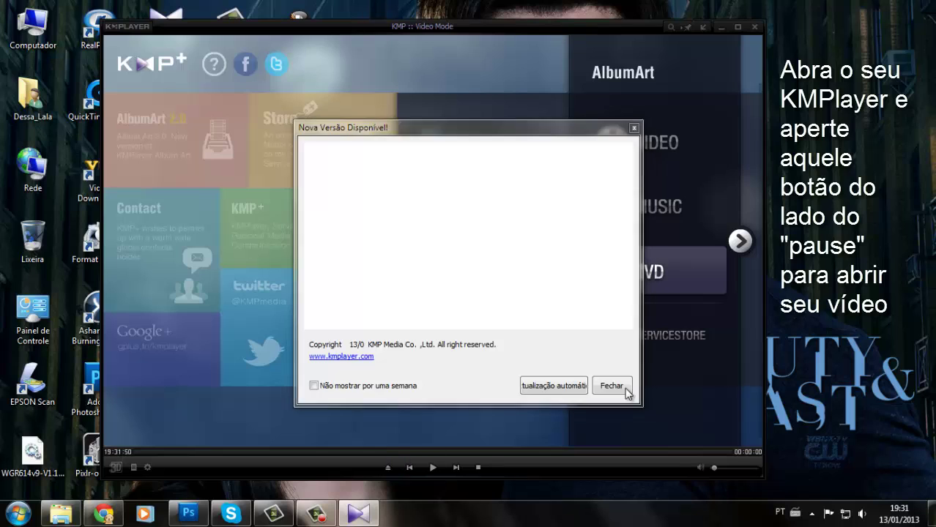
{"action": "left_click", "coordinate": [627, 392]}
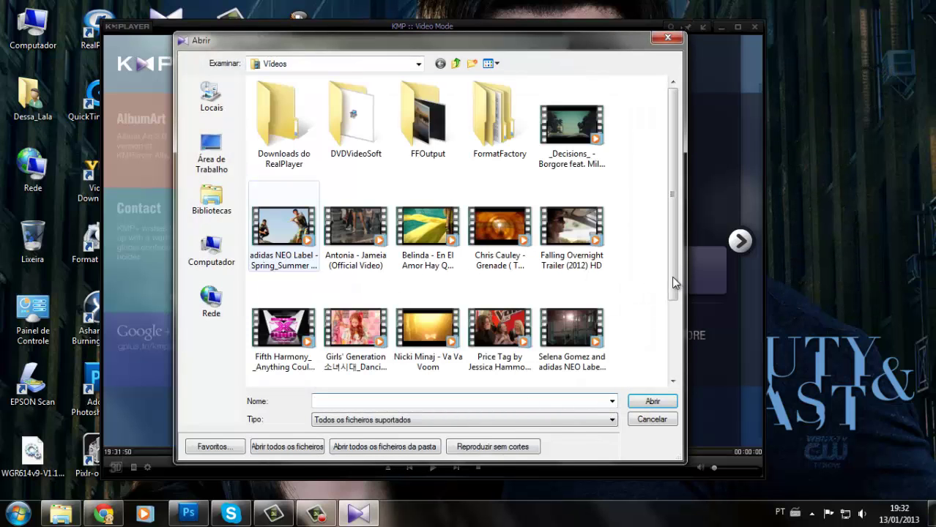
{"action": "left_click", "coordinate": [673, 349]}
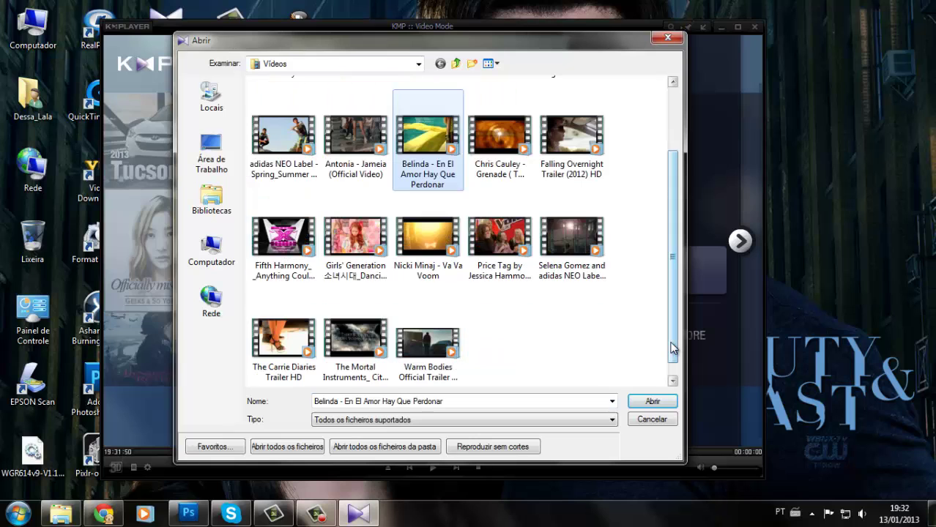
{"action": "left_click", "coordinate": [449, 354]}
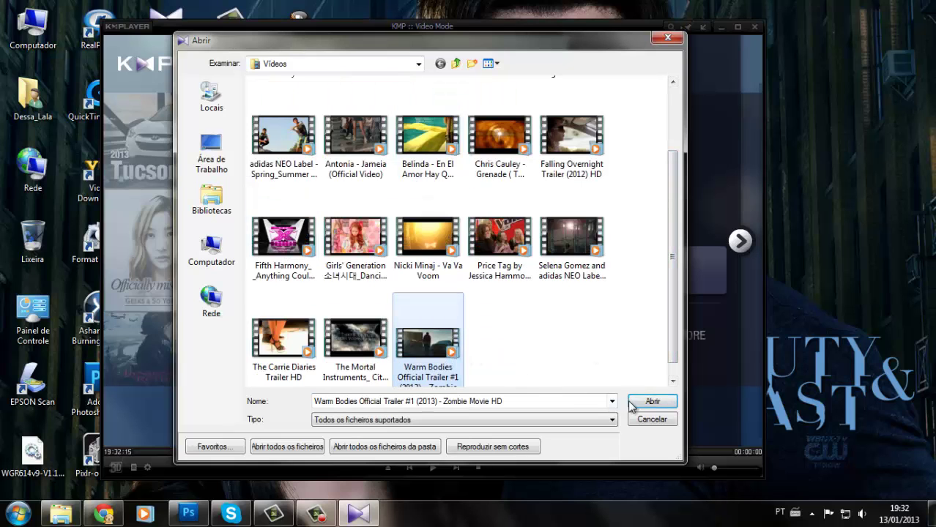
{"action": "left_click", "coordinate": [653, 404]}
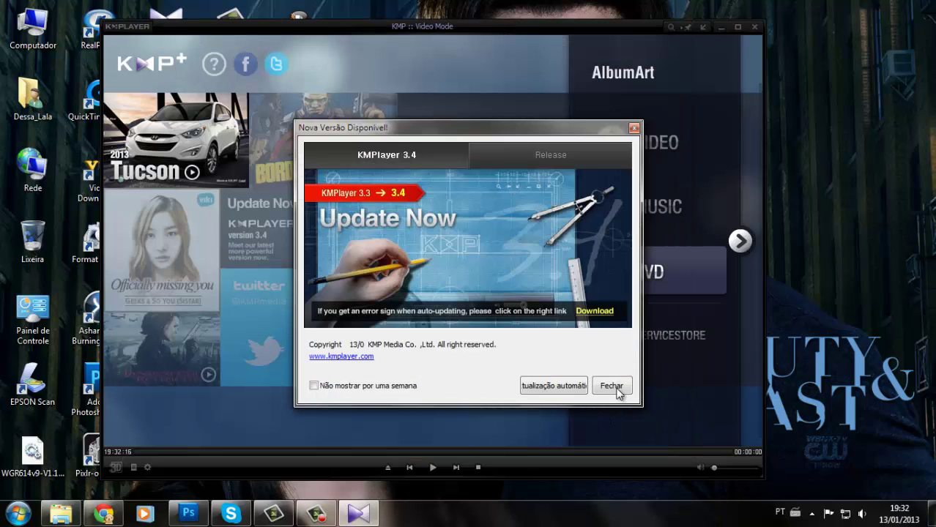
{"action": "left_click", "coordinate": [617, 392]}
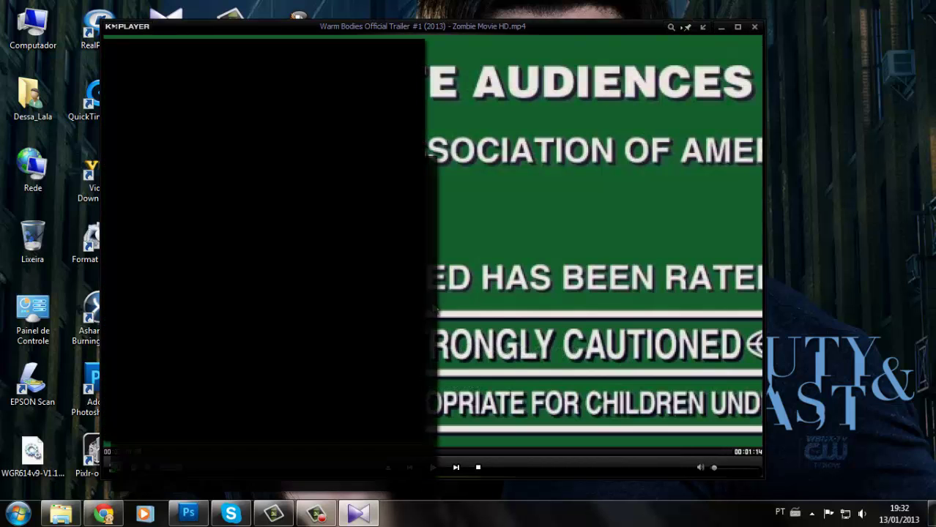
Start continuous extraction of every 4th frame as Bitmap files prefixed 'gif looksgreat'
{"action": "right_click", "coordinate": [432, 74]}
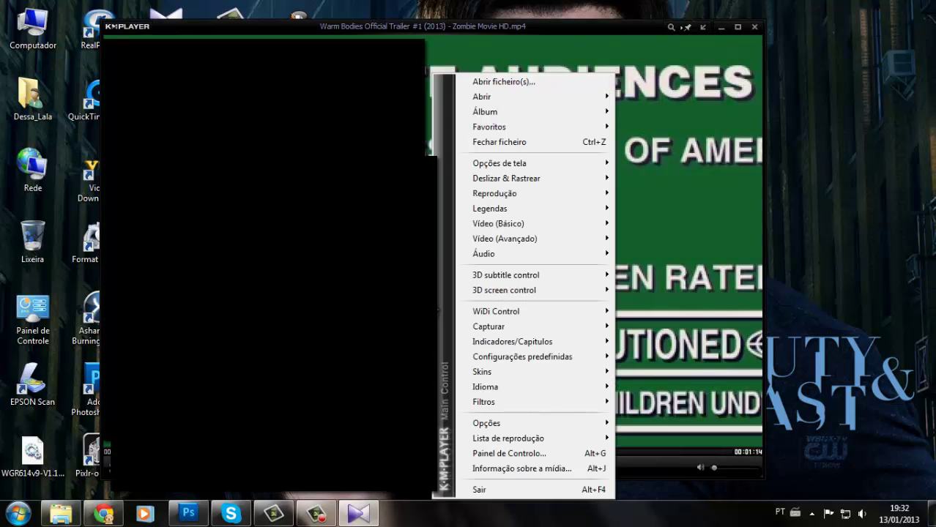
{"action": "mouse_move", "coordinate": [534, 326]}
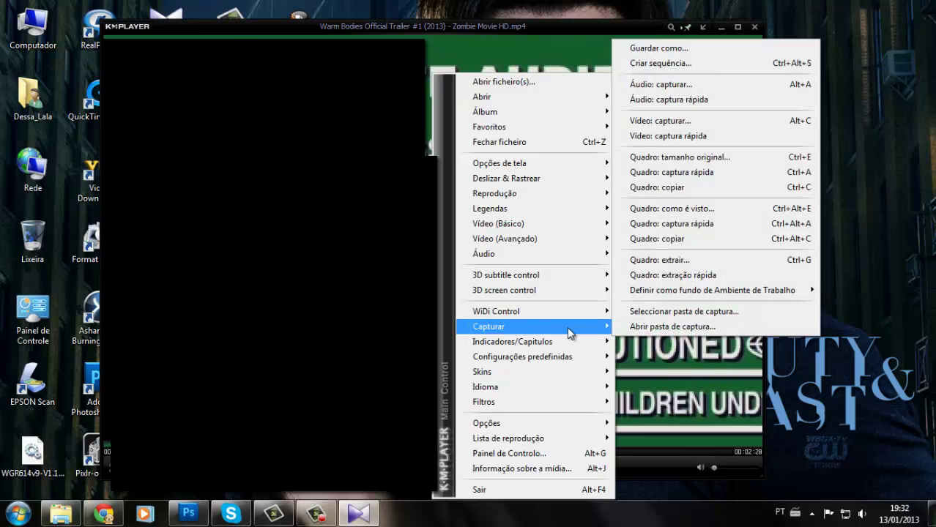
{"action": "left_click", "coordinate": [707, 262]}
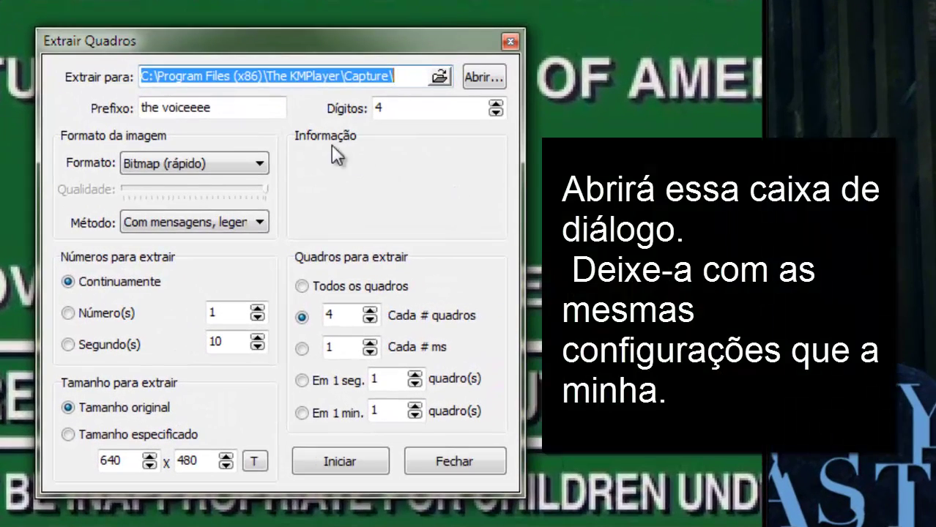
{"action": "left_click", "coordinate": [170, 107]}
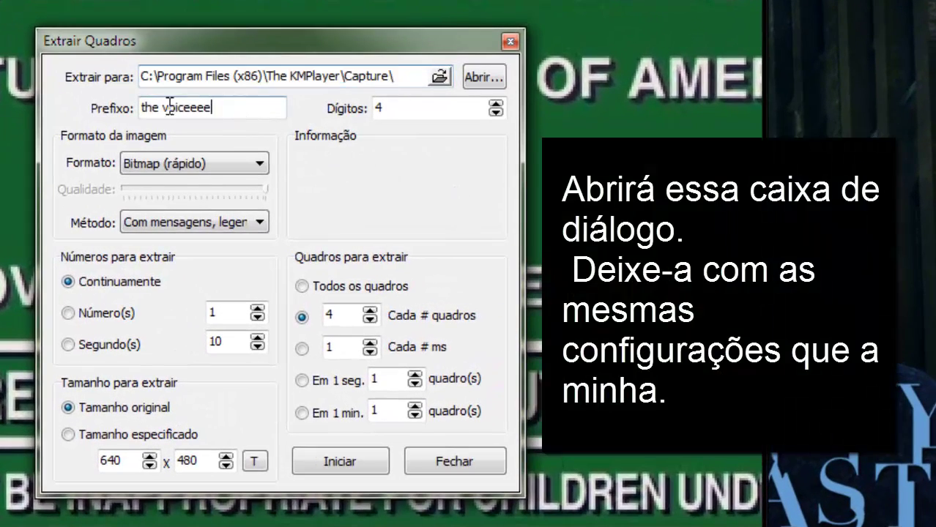
{"action": "left_click_drag", "start_coordinate": [212, 107], "coordinate": [139, 107]}
{"action": "type", "text": "gif l"}
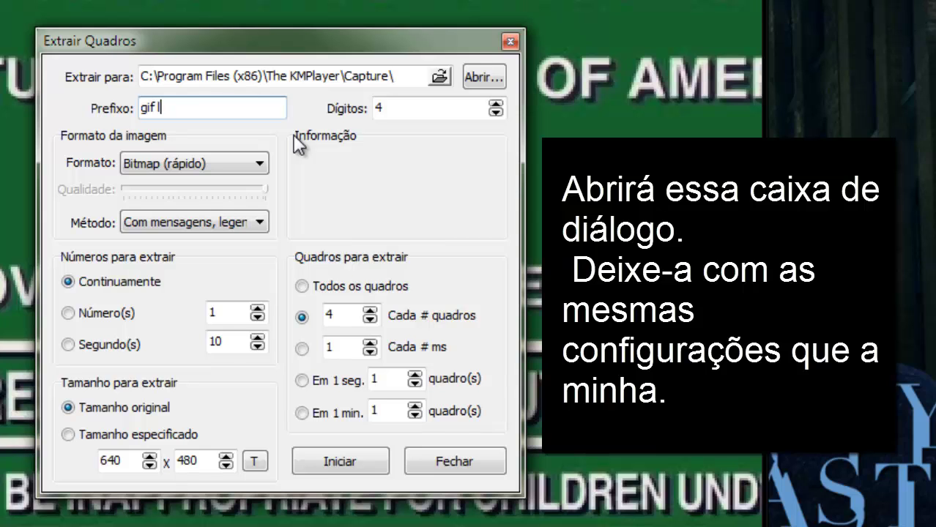
{"action": "type", "text": "ooks"}
{"action": "type", "text": "gre"}
{"action": "type", "text": "at"}
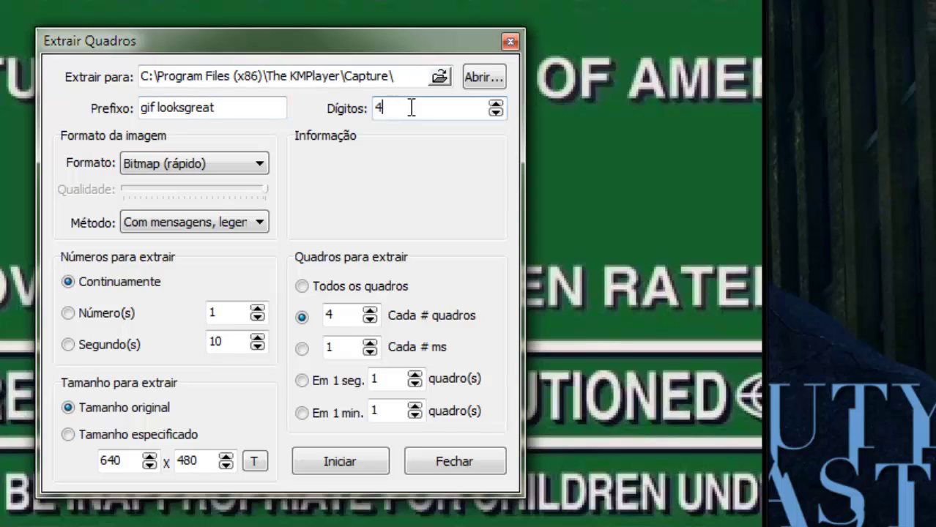
{"action": "left_click_drag", "start_coordinate": [410, 108], "coordinate": [355, 101]}
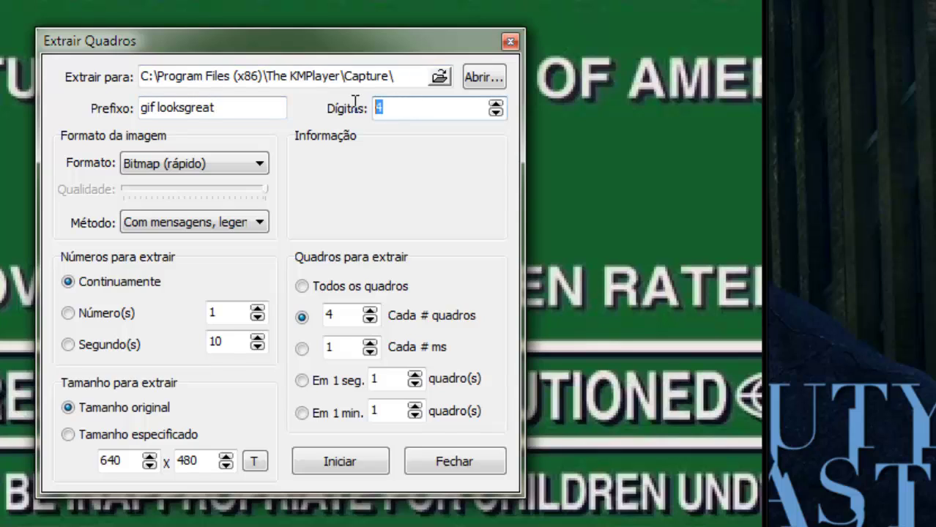
{"action": "left_click", "coordinate": [189, 162]}
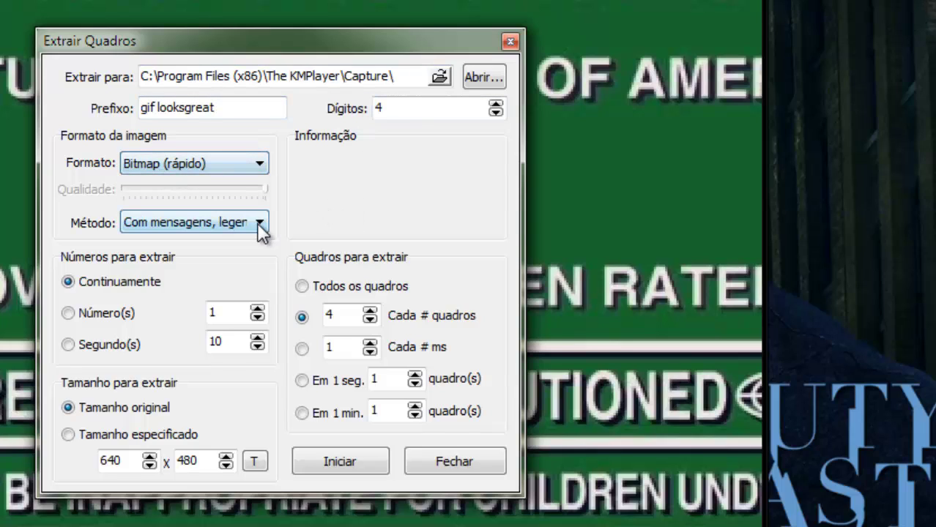
{"action": "left_click", "coordinate": [247, 222]}
{"action": "left_click", "coordinate": [89, 286]}
{"action": "left_click", "coordinate": [303, 317]}
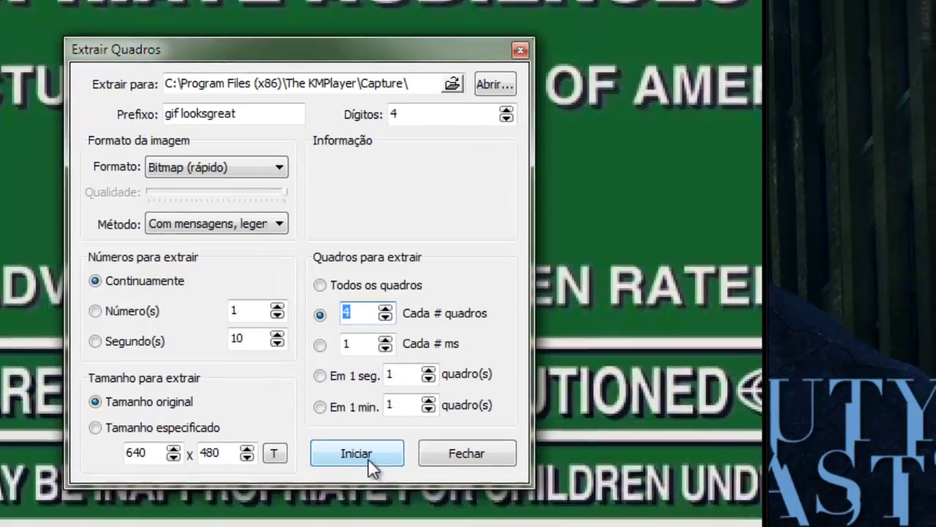
{"action": "left_click", "coordinate": [369, 460]}
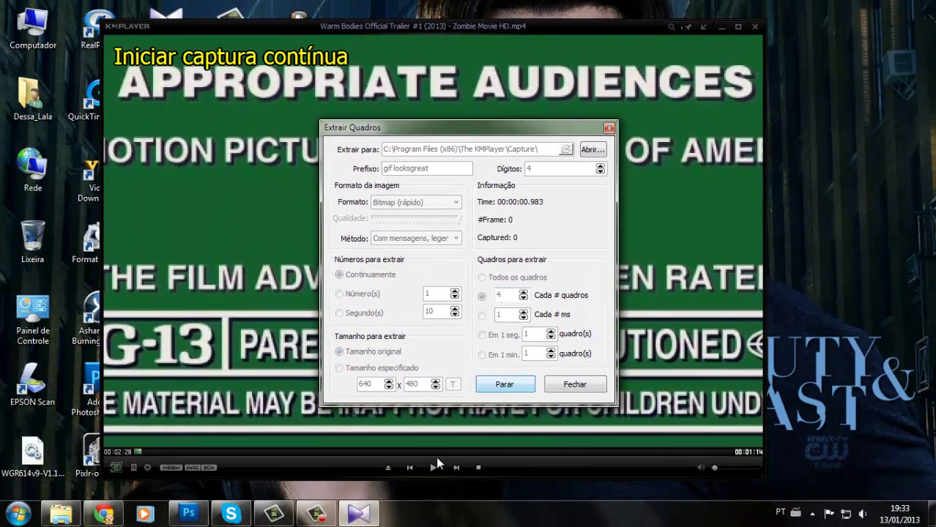
Play the trailer to capture frames, then pause it and close KMPlayer
{"action": "left_click", "coordinate": [433, 468]}
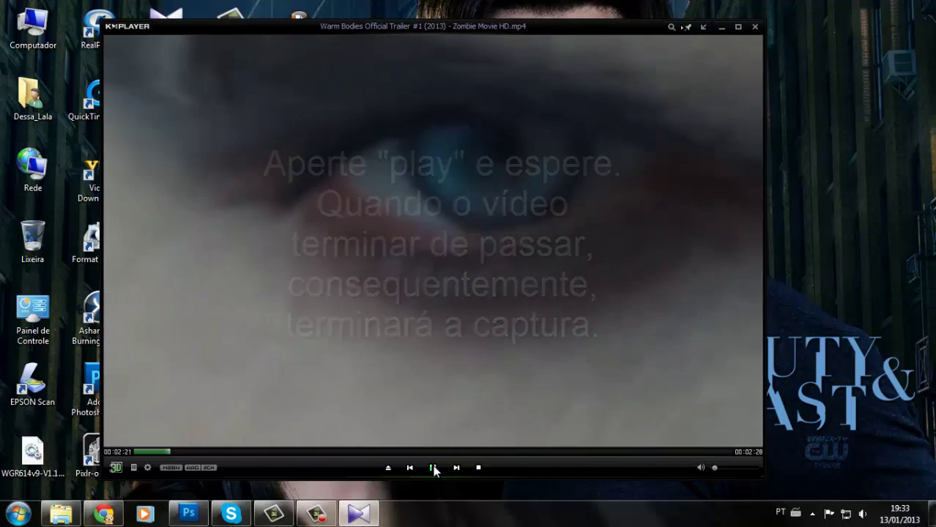
{"action": "left_click", "coordinate": [433, 468]}
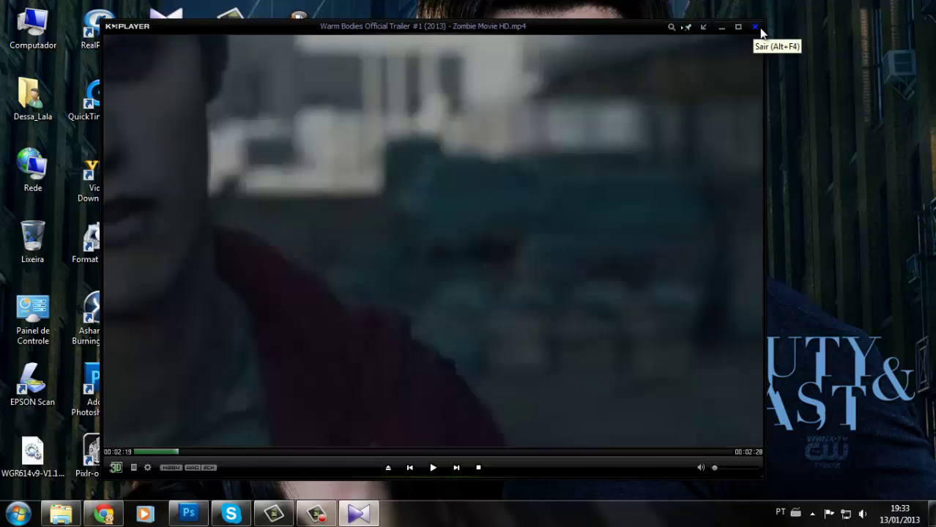
{"action": "left_click", "coordinate": [756, 28]}
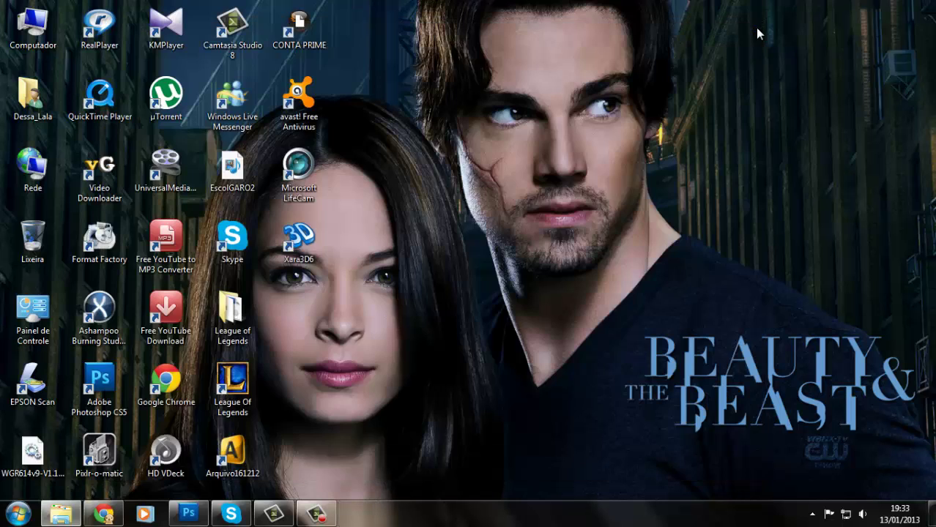
Switch to Photoshop and start Arquivo > Scripts > Carregar Arquivos na Pilha
{"action": "left_click", "coordinate": [197, 514]}
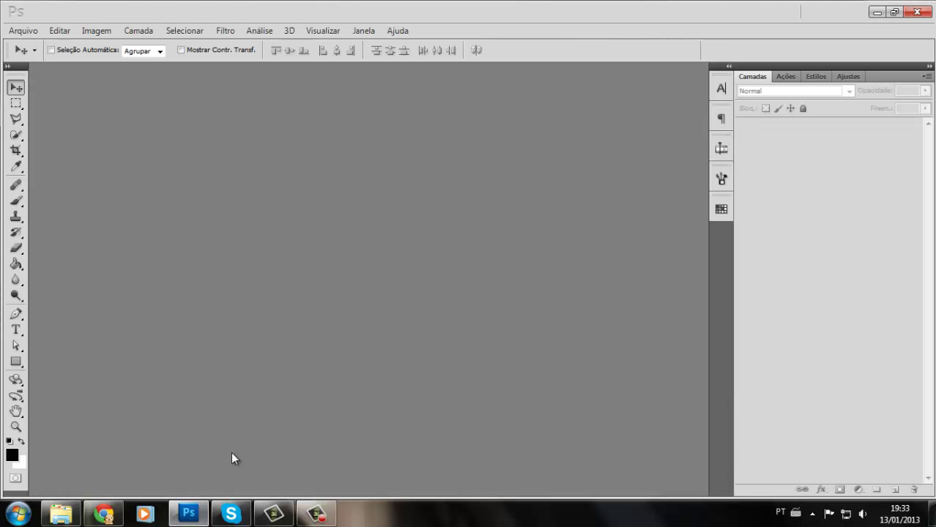
{"action": "left_click", "coordinate": [34, 31]}
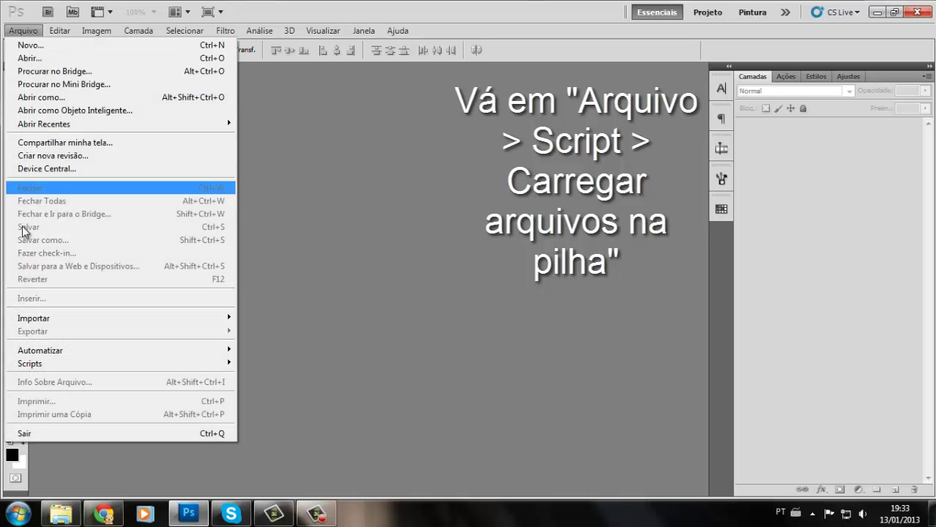
{"action": "mouse_move", "coordinate": [30, 364]}
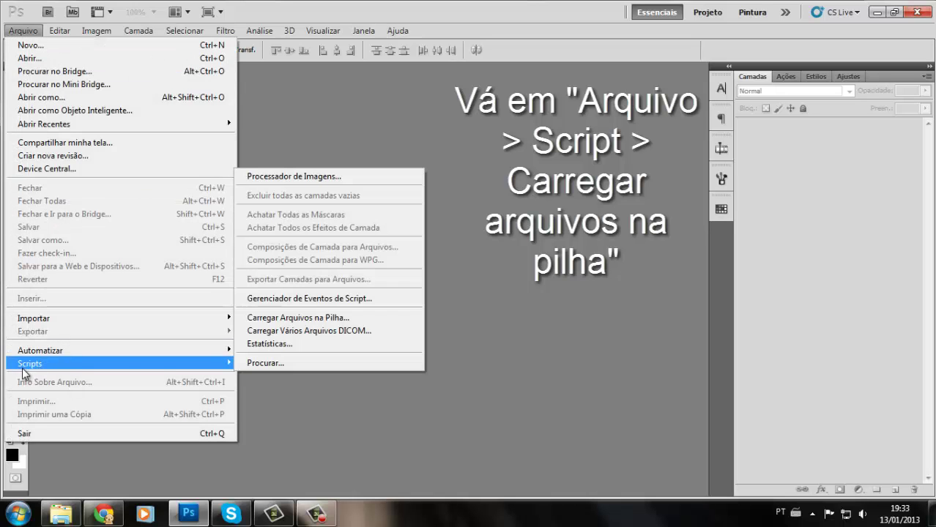
{"action": "left_click", "coordinate": [364, 320]}
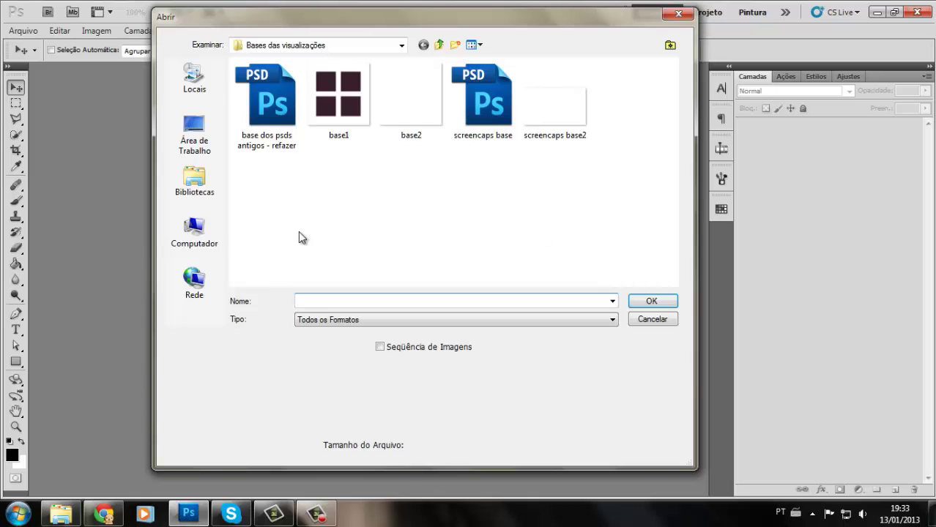
Browse to C: > Arquivos de Programas (x86) > The KMPlayer > Capture
{"action": "left_click", "coordinate": [195, 236]}
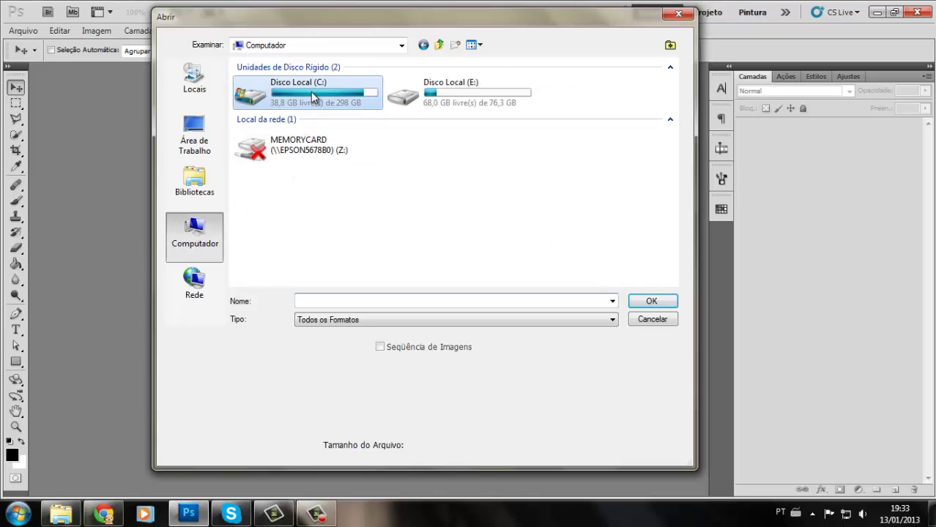
{"action": "double_click", "coordinate": [313, 98]}
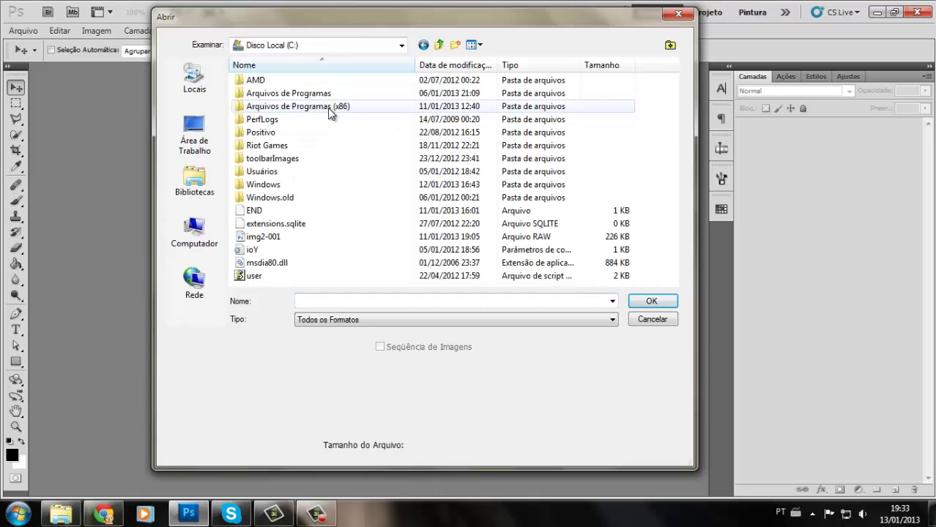
{"action": "double_click", "coordinate": [360, 106]}
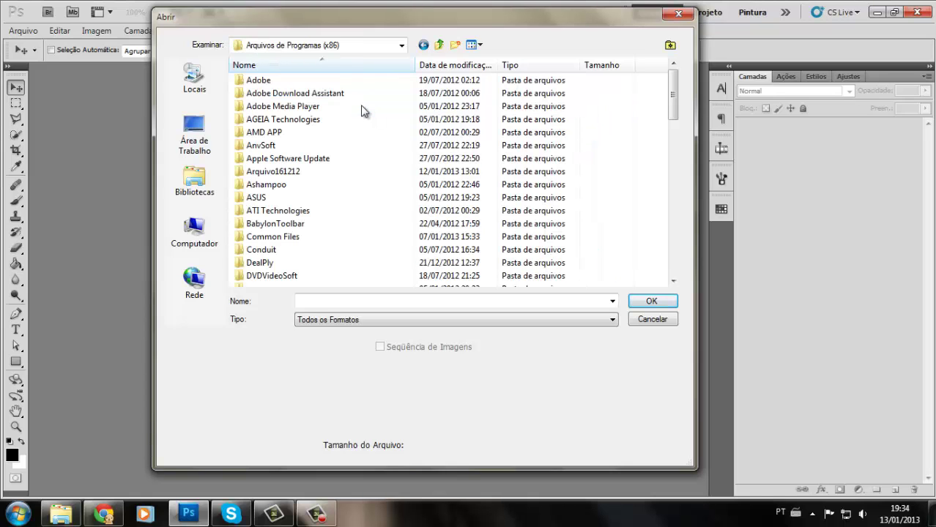
{"action": "scroll", "coordinate": [361, 109], "scroll_direction": "down", "scroll_amount": 15}
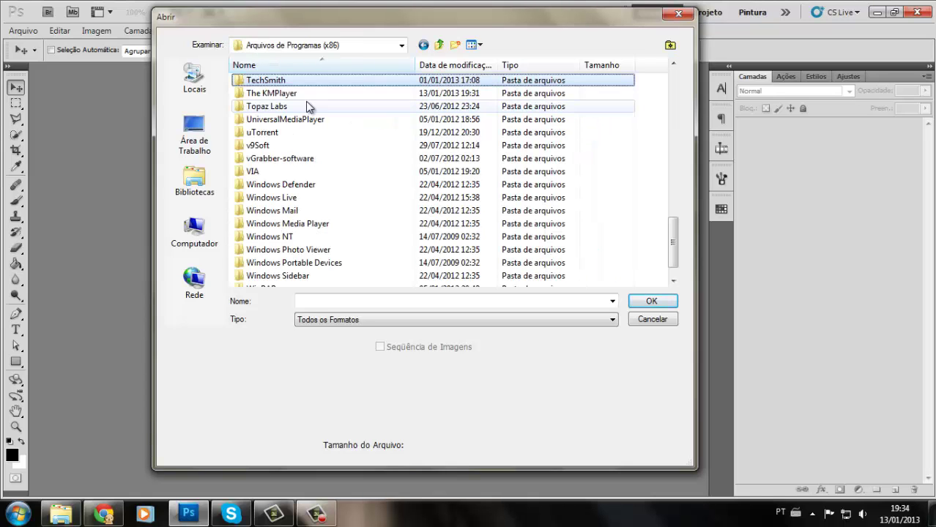
{"action": "left_click", "coordinate": [296, 95]}
{"action": "double_click", "coordinate": [277, 96]}
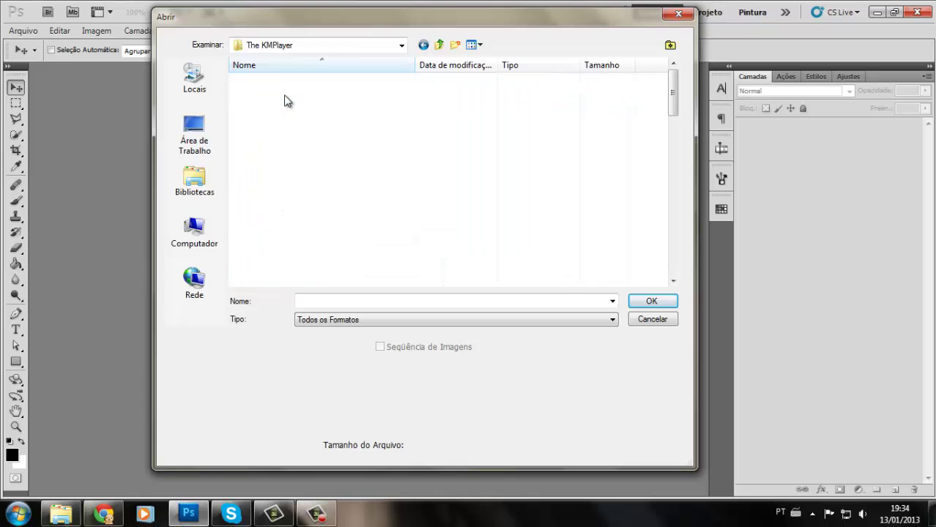
{"action": "double_click", "coordinate": [277, 101]}
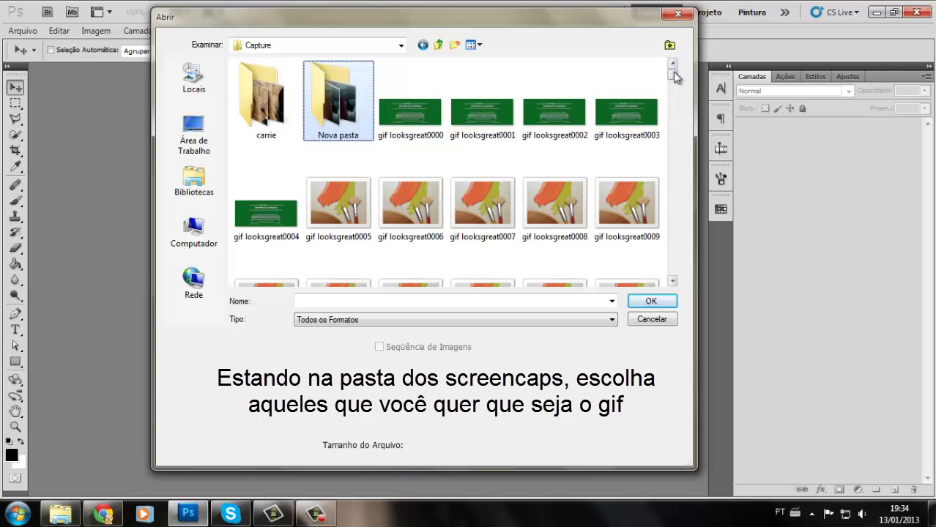
Preview the captured frames, marking gif1472 as the last and gif1455 as the first
{"action": "left_click_drag", "start_coordinate": [673, 75], "coordinate": [670, 229]}
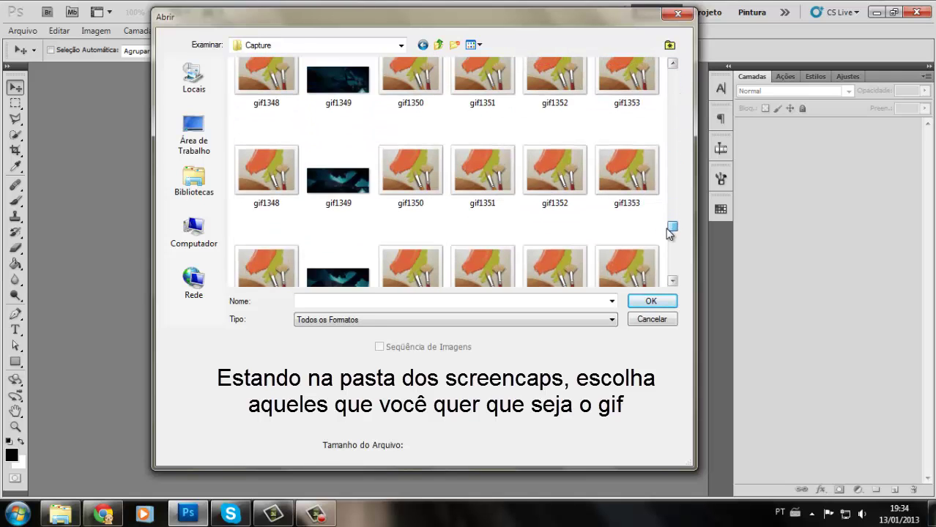
{"action": "left_click_drag", "start_coordinate": [670, 229], "coordinate": [675, 244]}
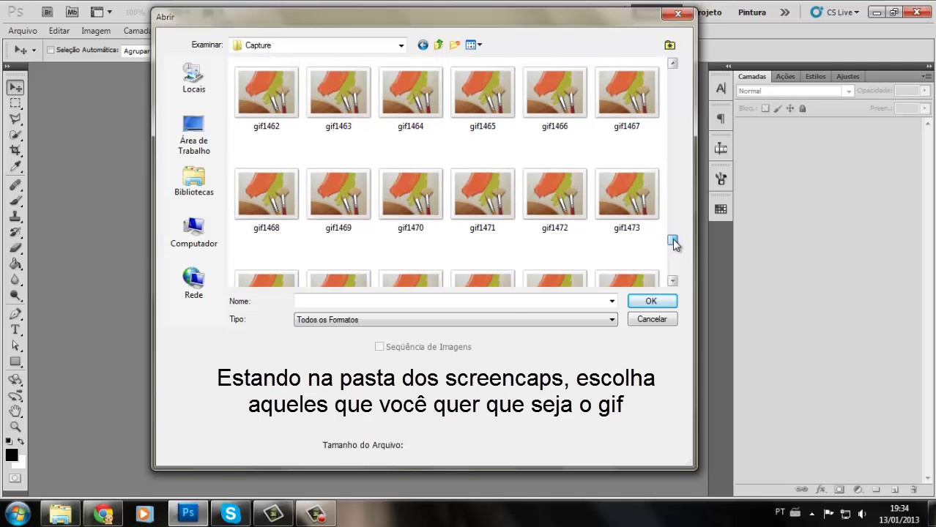
{"action": "left_click", "coordinate": [532, 194]}
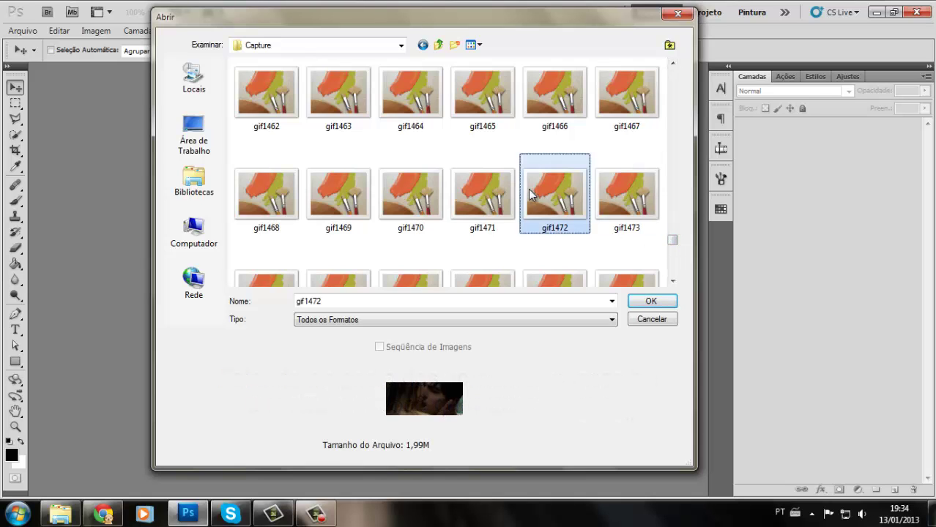
{"action": "scroll", "coordinate": [531, 194], "scroll_direction": "up", "scroll_amount": 2}
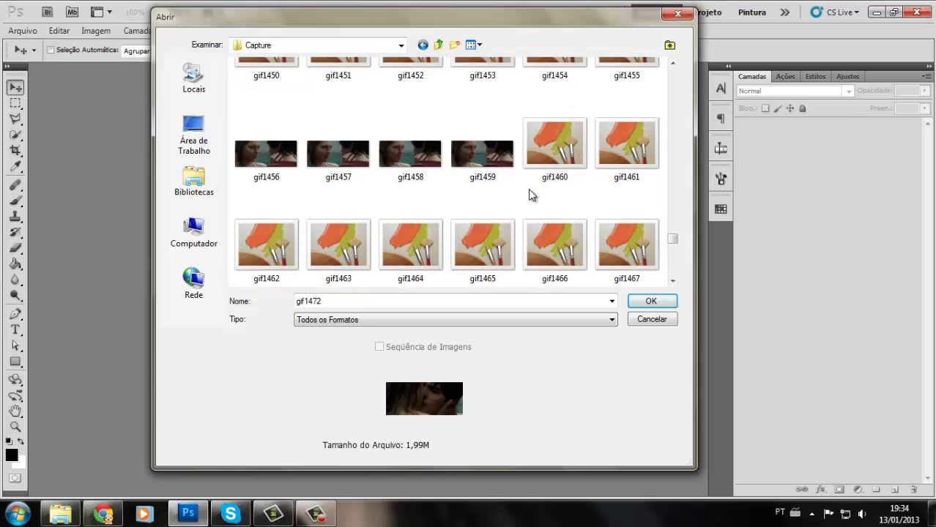
{"action": "scroll", "coordinate": [531, 194], "scroll_direction": "up", "scroll_amount": 2}
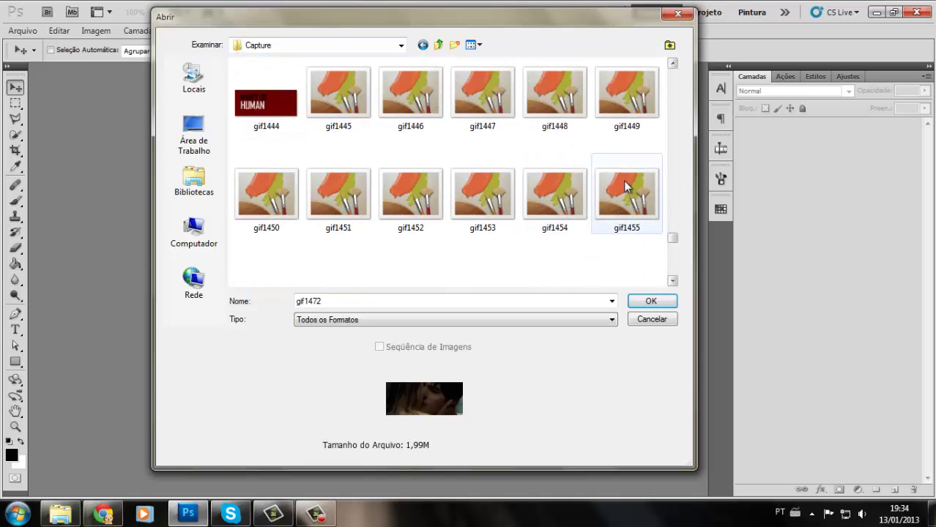
{"action": "left_click", "coordinate": [348, 131]}
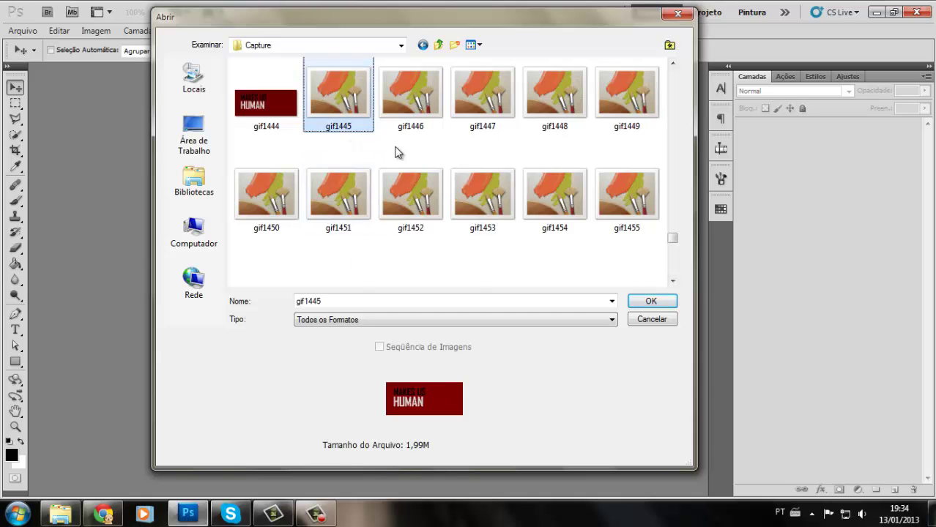
{"action": "key", "text": "Down"}
{"action": "key", "text": "Right"}
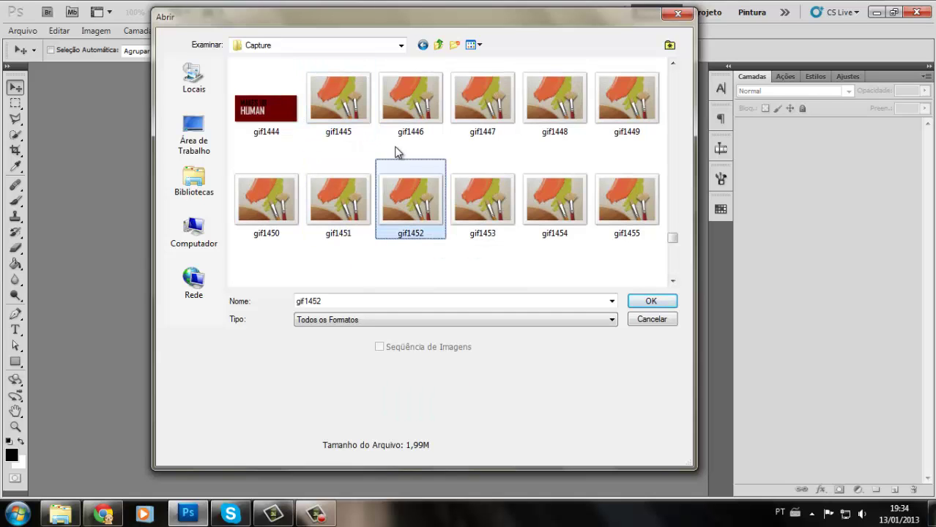
{"action": "key", "text": "Right"}
{"action": "key", "text": "Right"}
{"action": "key", "text": "Right"}
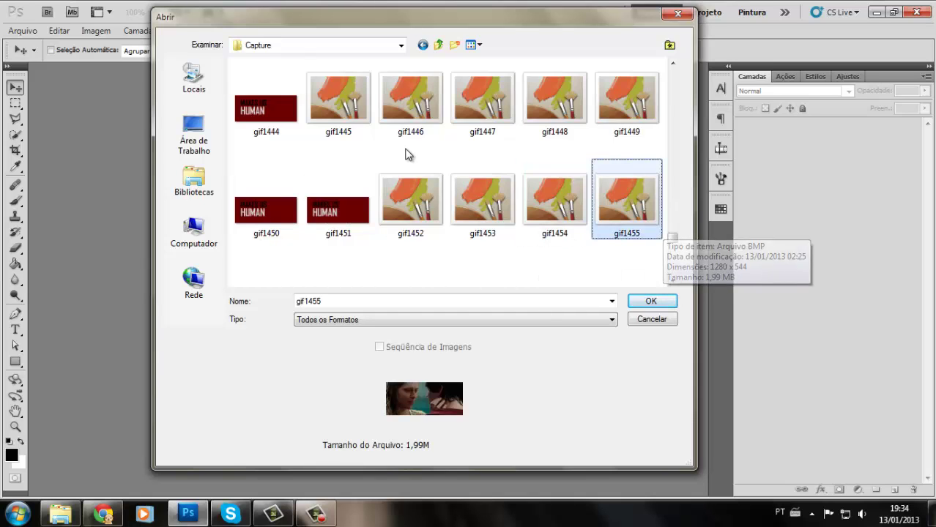
Select frames gif1455 through gif1472 and confirm them as the files to load
{"action": "scroll", "coordinate": [402, 153], "scroll_direction": "down", "scroll_amount": 3}
{"action": "scroll", "coordinate": [523, 188], "scroll_direction": "down", "scroll_amount": 3}
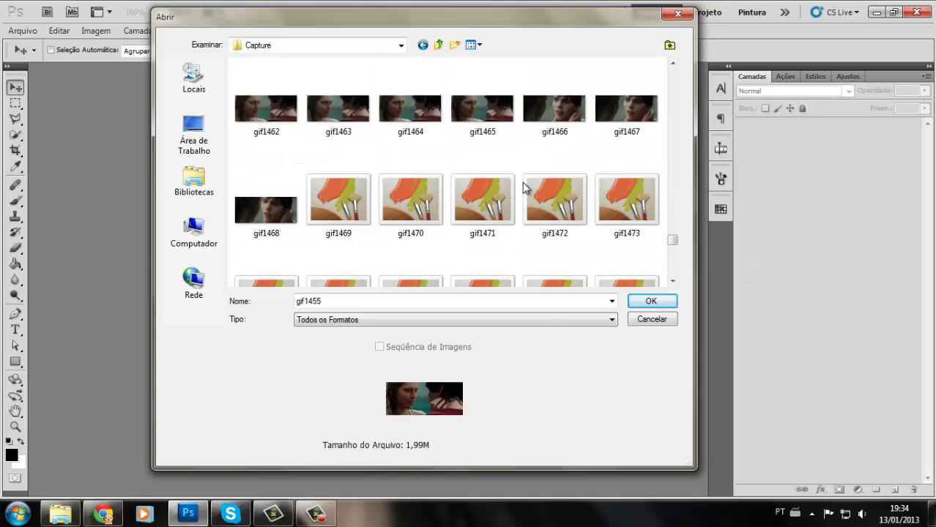
{"action": "scroll", "coordinate": [564, 189], "scroll_direction": "down", "scroll_amount": 3}
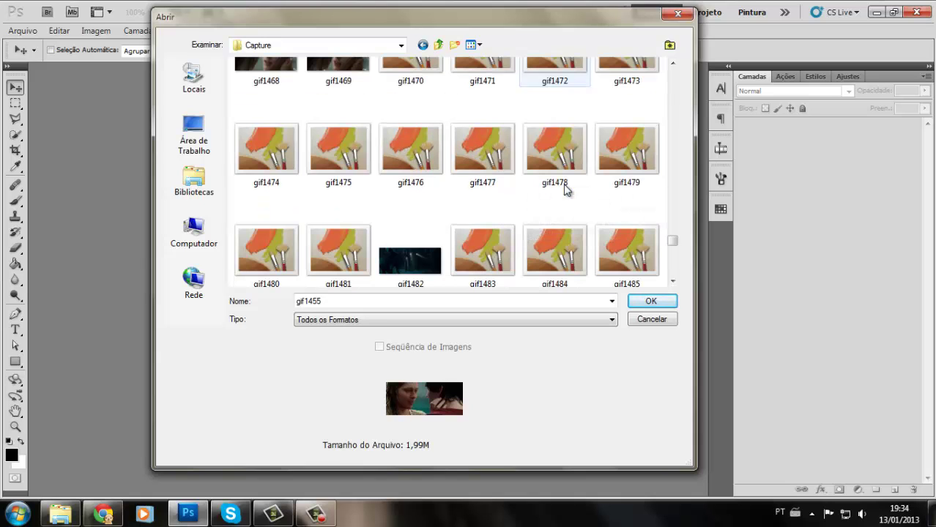
{"action": "scroll", "coordinate": [564, 246], "scroll_direction": "up", "scroll_amount": 3}
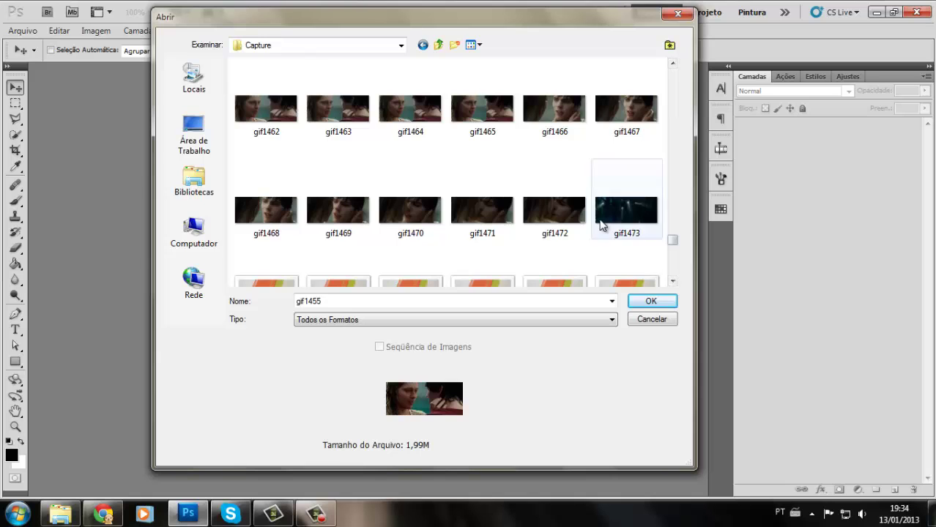
{"action": "left_click", "coordinate": [563, 220], "text": "shift"}
{"action": "scroll", "coordinate": [561, 214], "scroll_direction": "up", "scroll_amount": 2}
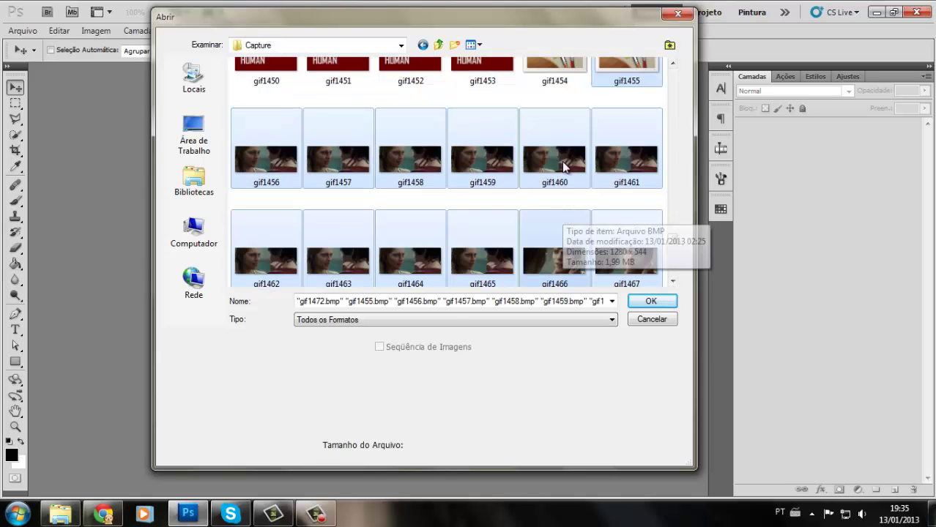
{"action": "left_click", "coordinate": [663, 305]}
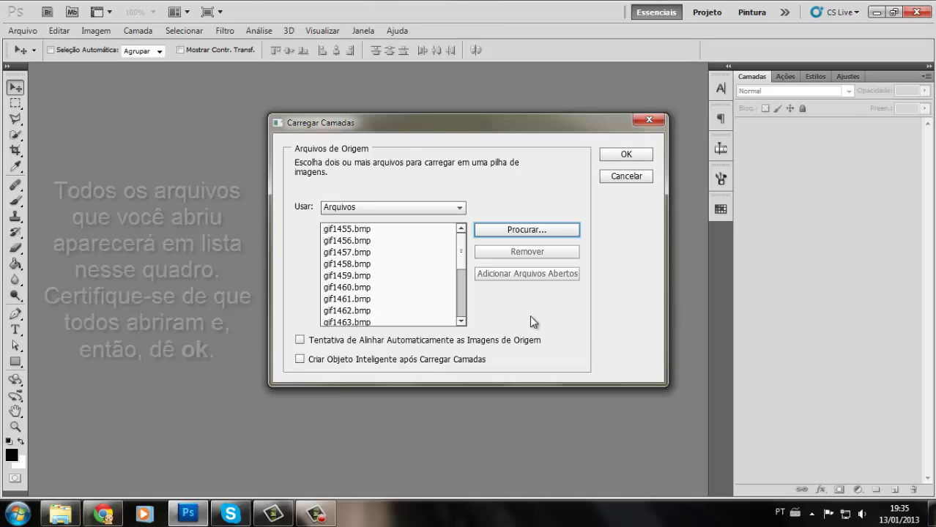
Stack the listed gif1455–gif1472 bitmaps as layers in one new document
{"action": "mouse_move", "coordinate": [463, 243]}
{"action": "left_mouse_down"}
{"action": "mouse_move", "coordinate": [469, 289]}
{"action": "mouse_move", "coordinate": [468, 233]}
{"action": "left_mouse_up"}
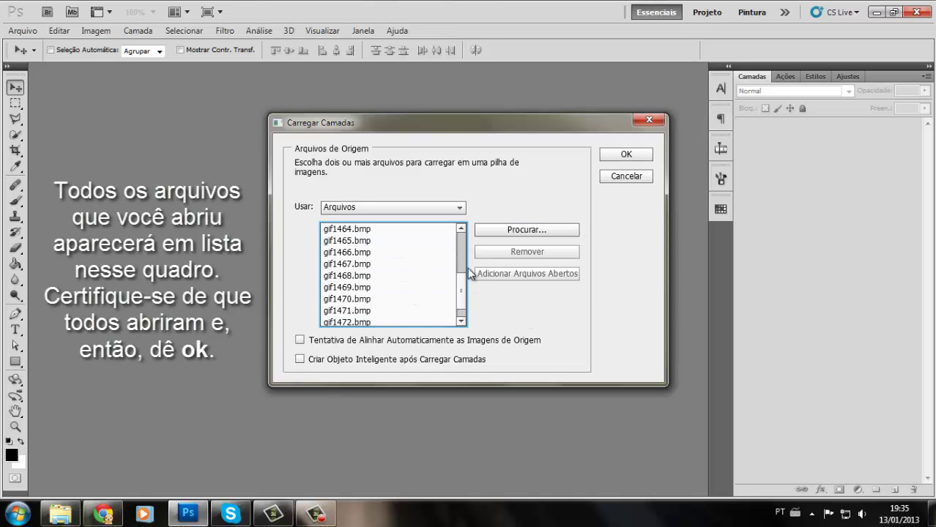
{"action": "left_click", "coordinate": [627, 155]}
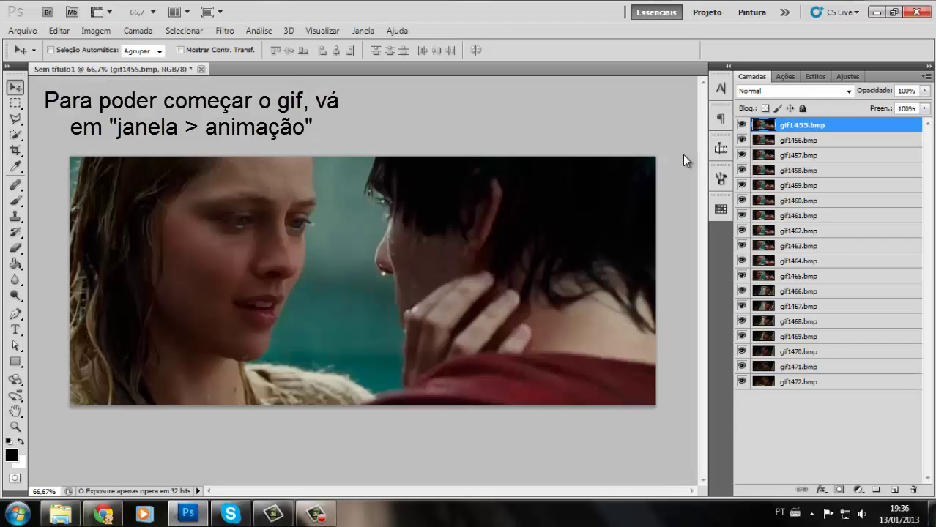
Show the Animação panel in frame mode and create one frame from each layer
{"action": "left_click", "coordinate": [362, 31]}
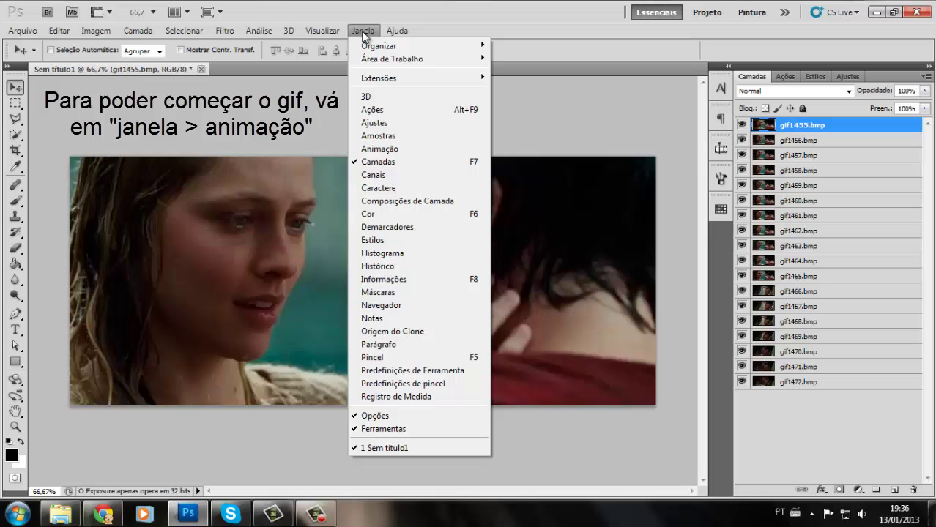
{"action": "left_click", "coordinate": [400, 150]}
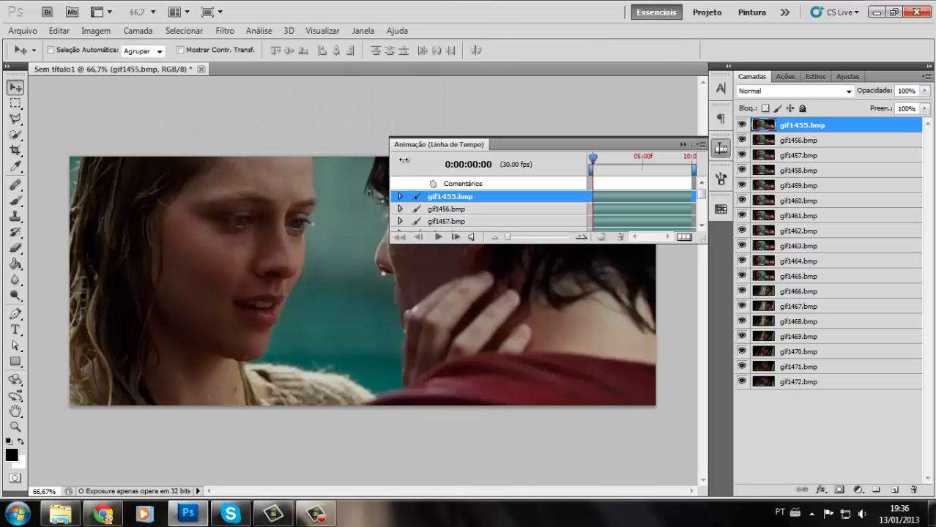
{"action": "left_click", "coordinate": [681, 239]}
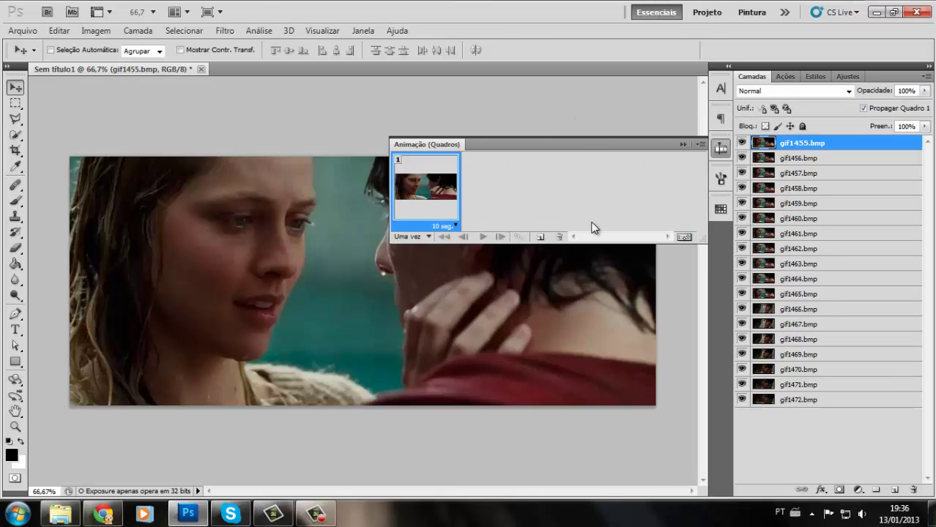
{"action": "left_click", "coordinate": [702, 146]}
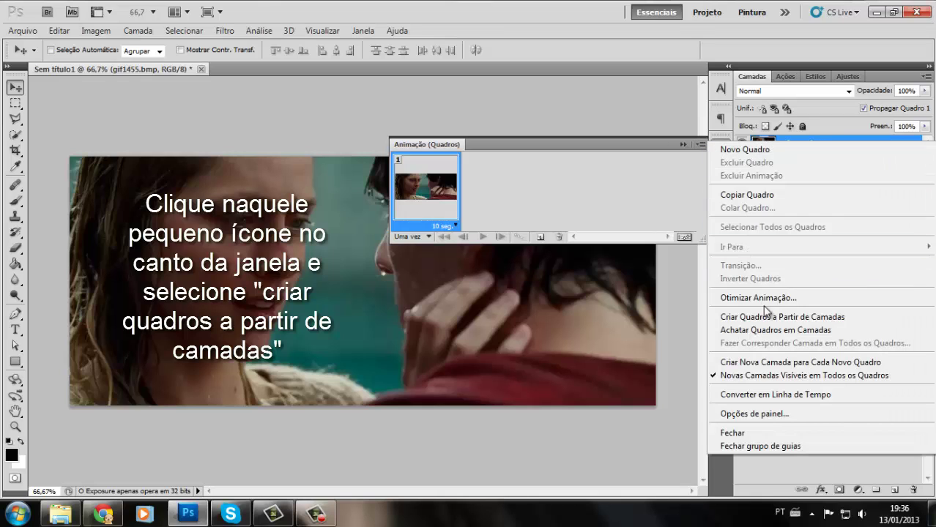
{"action": "left_click", "coordinate": [857, 318]}
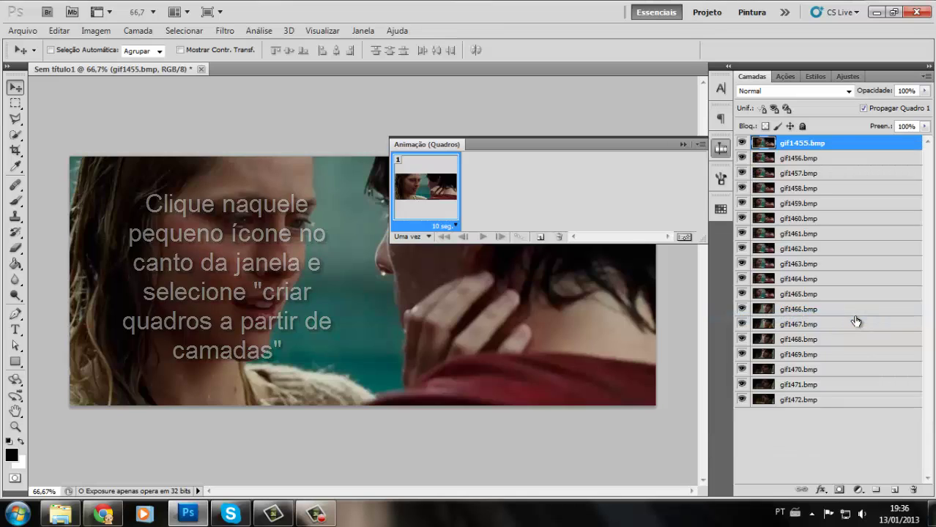
{"action": "mouse_move", "coordinate": [590, 236]}
{"action": "left_mouse_down"}
{"action": "mouse_move", "coordinate": [653, 238]}
{"action": "mouse_move", "coordinate": [587, 239]}
{"action": "left_mouse_up"}
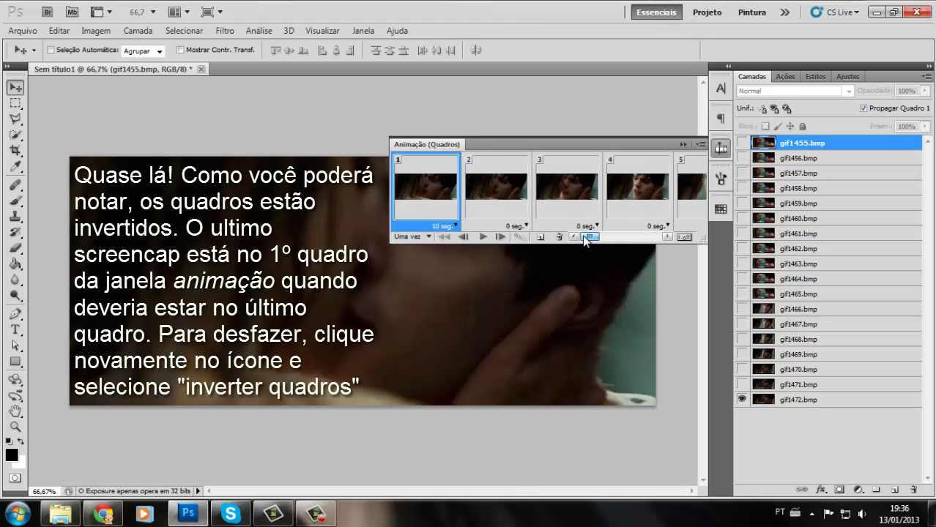
Hide the gif1455 layer in the first frame and reverse the frames with Inverter Quadros
{"action": "left_click", "coordinate": [787, 402]}
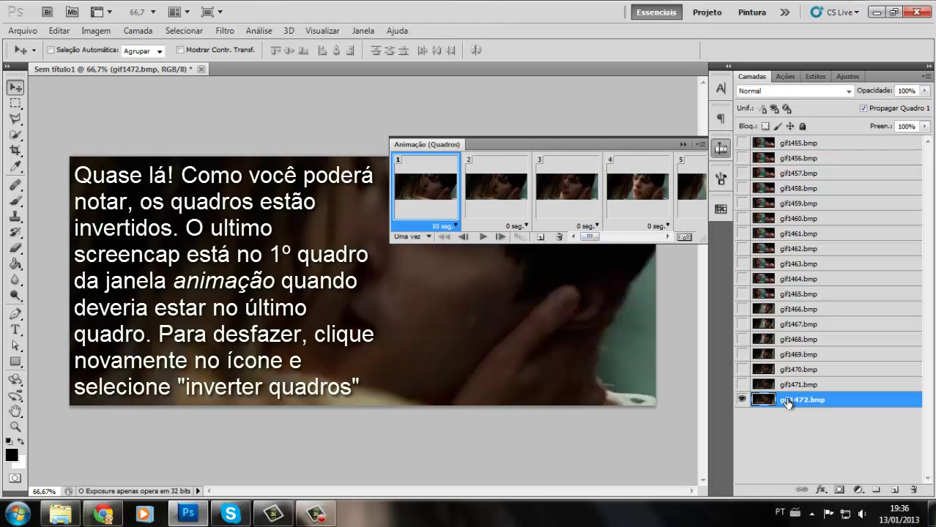
{"action": "left_click", "coordinate": [778, 145]}
{"action": "left_click", "coordinate": [742, 143]}
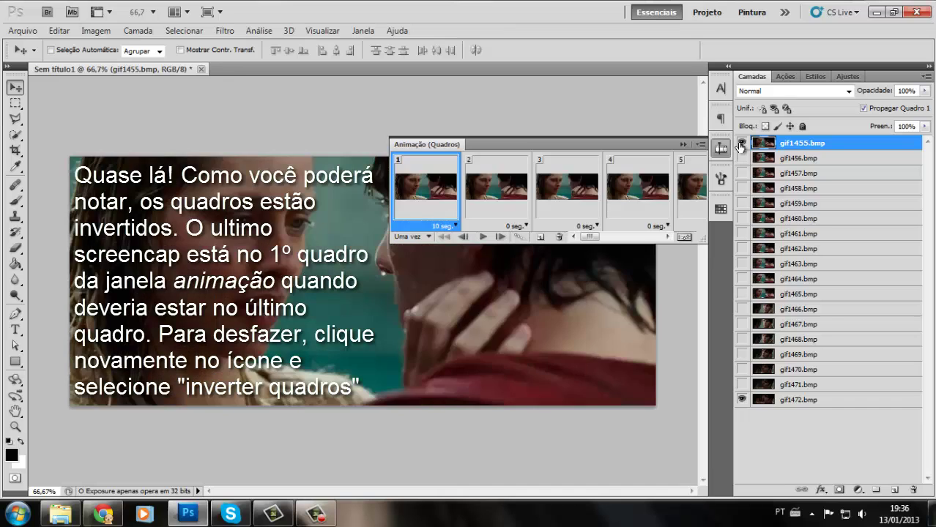
{"action": "left_click", "coordinate": [742, 144]}
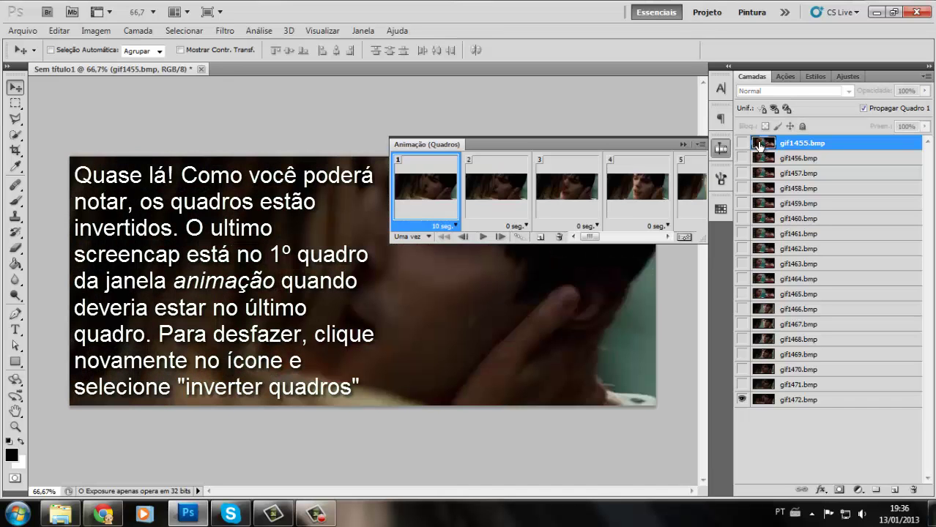
{"action": "left_click", "coordinate": [701, 145]}
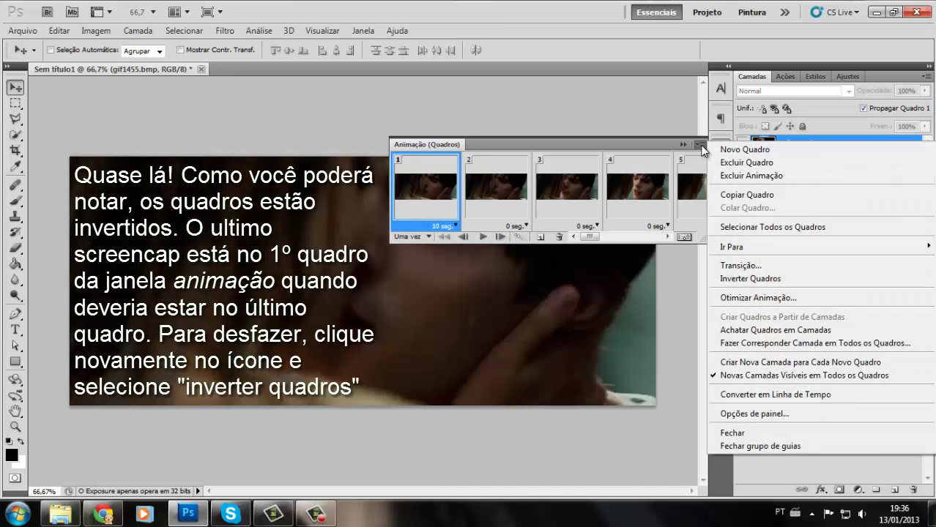
{"action": "left_click", "coordinate": [769, 279]}
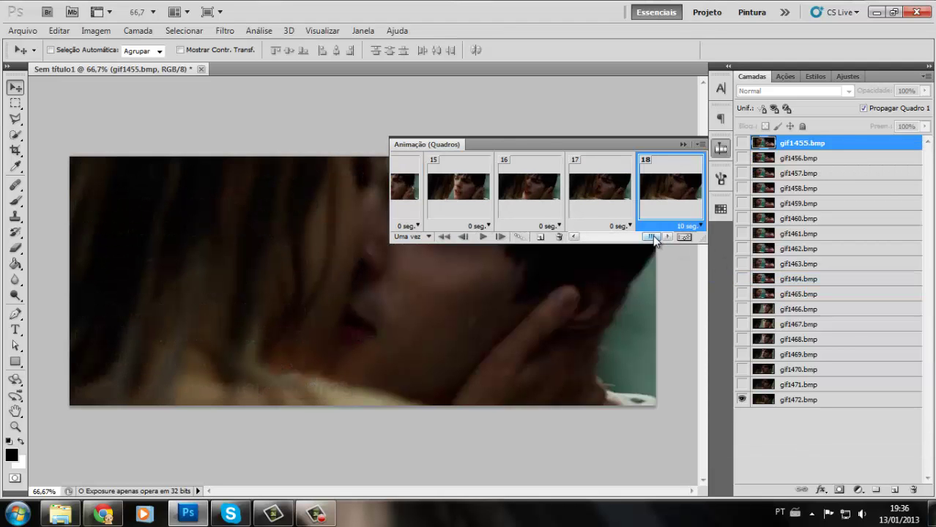
{"action": "left_click_drag", "start_coordinate": [652, 236], "coordinate": [590, 237]}
Show gif1472 in frame 1 and give all frames a 0,13 second delay
{"action": "left_click", "coordinate": [444, 198]}
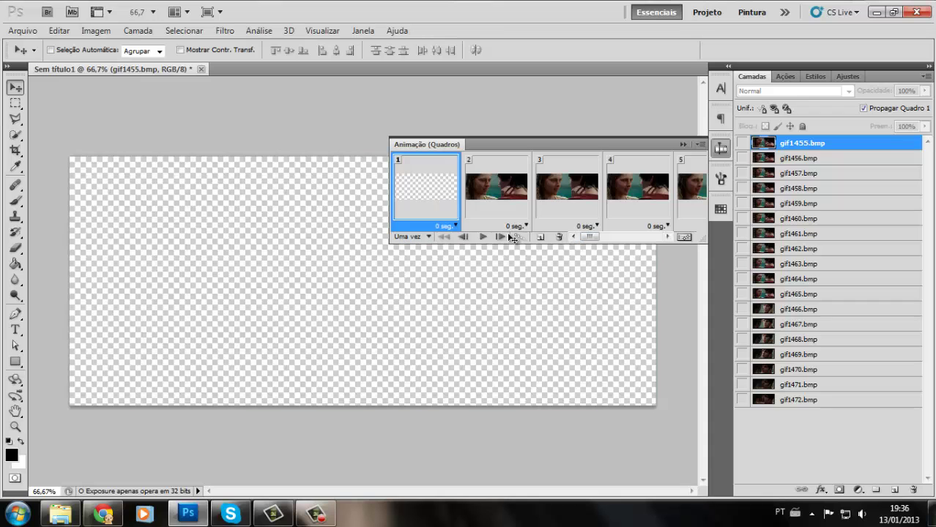
{"action": "left_click", "coordinate": [742, 399]}
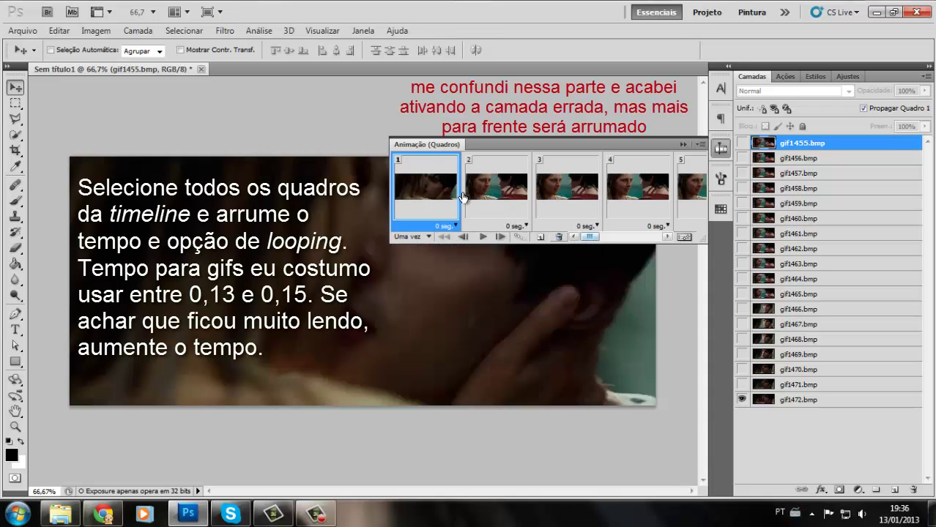
{"action": "left_click_drag", "start_coordinate": [590, 237], "coordinate": [655, 237]}
{"action": "left_click", "coordinate": [667, 213], "text": "shift"}
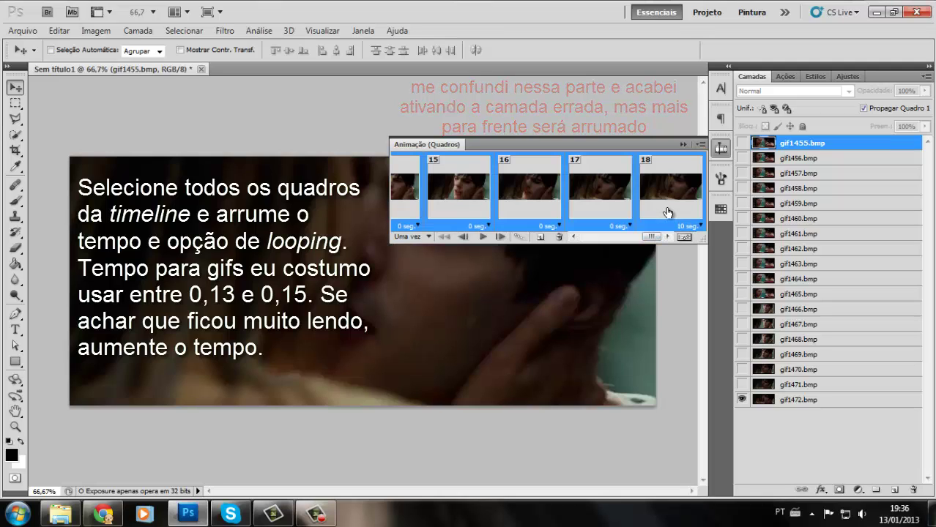
{"action": "left_click", "coordinate": [488, 225]}
{"action": "left_click", "coordinate": [497, 360]}
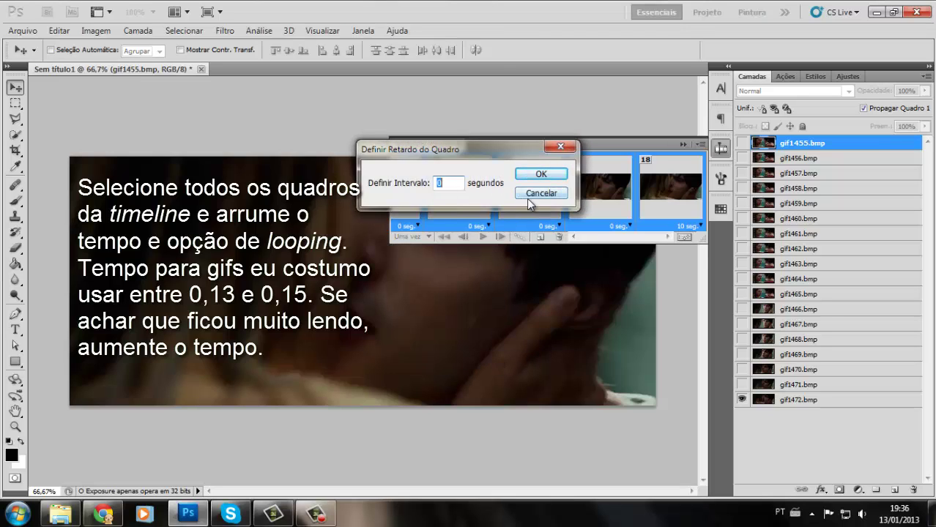
{"action": "type", "text": "0,1"}
{"action": "type", "text": "3"}
{"action": "left_click", "coordinate": [528, 174]}
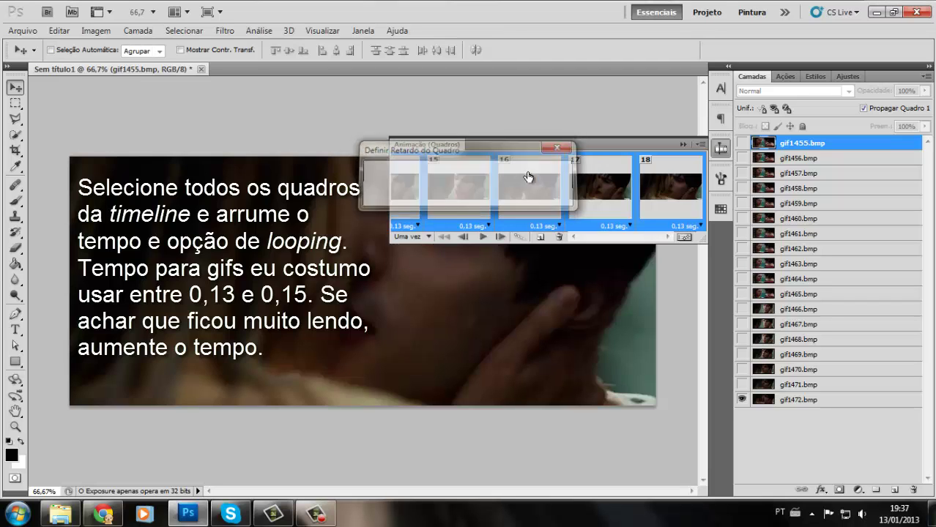
Set looping to Sempre and play a preview of the animation
{"action": "left_click", "coordinate": [428, 237]}
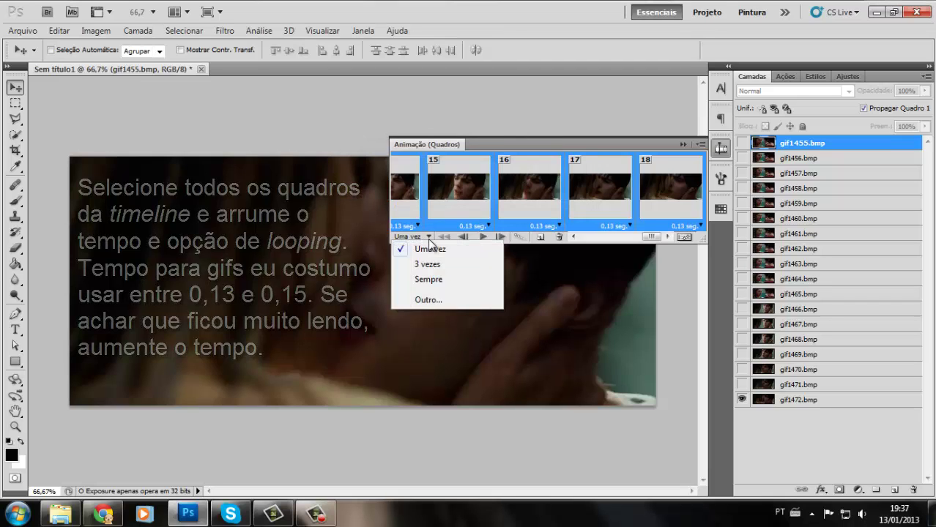
{"action": "left_click", "coordinate": [444, 280]}
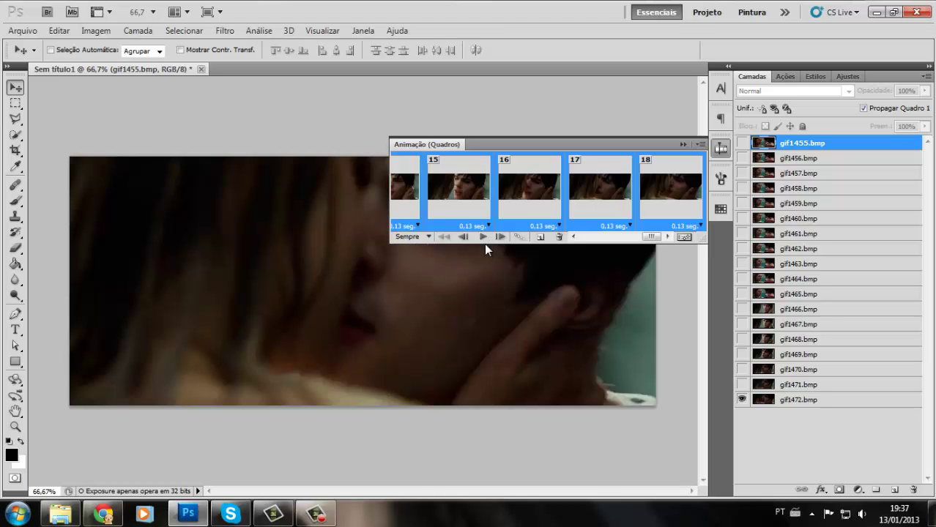
{"action": "left_click", "coordinate": [482, 238]}
{"action": "left_click", "coordinate": [684, 144]}
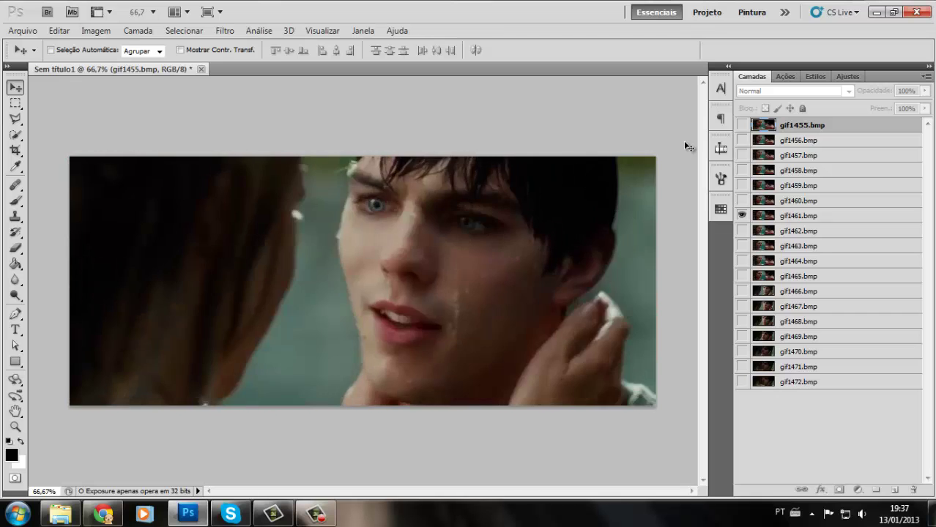
Stop the animation preview and set the Crop tool to 245 px wide by 170 px high
{"action": "left_click", "coordinate": [720, 148]}
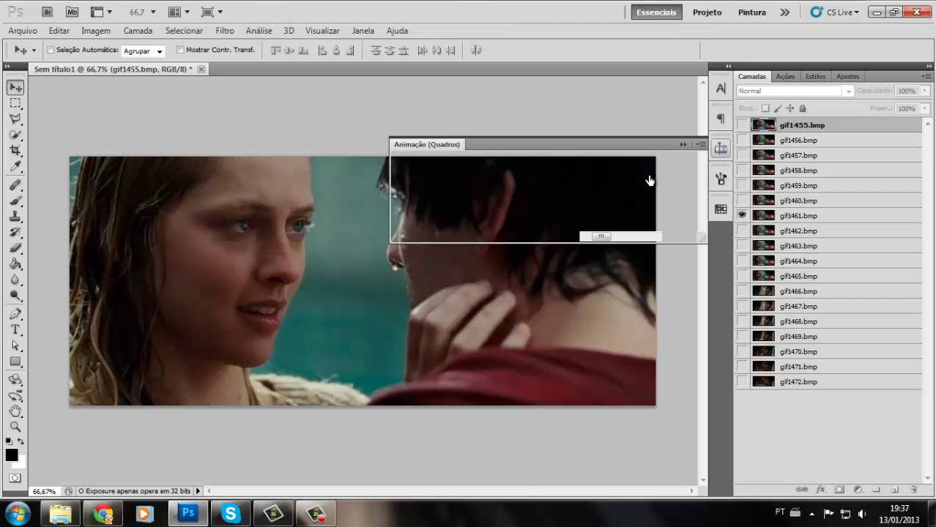
{"action": "left_click", "coordinate": [485, 236]}
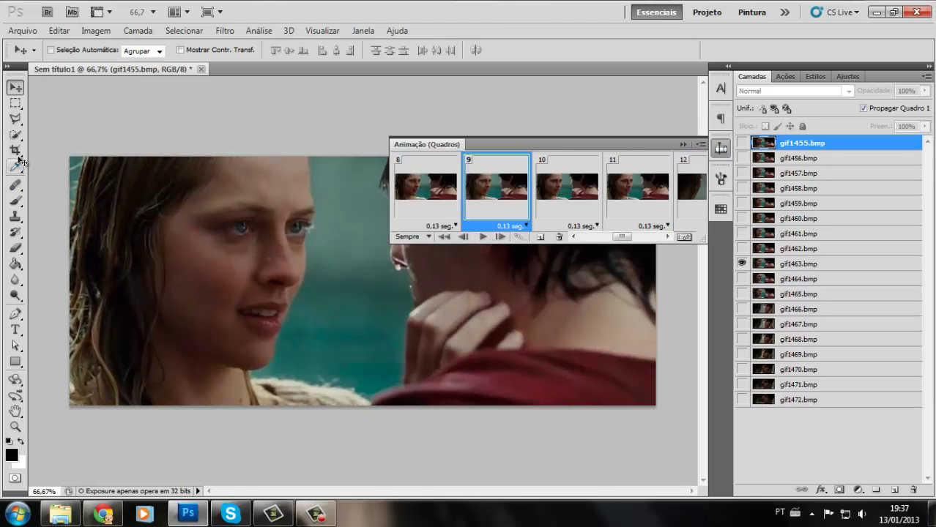
{"action": "left_click", "coordinate": [683, 145]}
{"action": "left_click", "coordinate": [14, 150]}
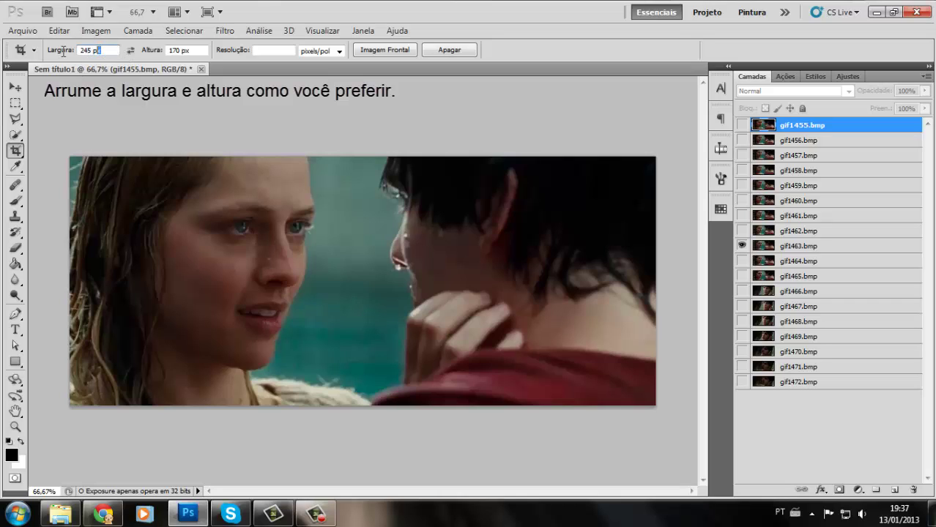
{"action": "type", "text": "x"}
{"action": "key", "text": "Tab"}
Position the crop box over both faces and apply the crop, then view it at actual size
{"action": "mouse_move", "coordinate": [123, 168]}
{"action": "left_mouse_down"}
{"action": "mouse_move", "coordinate": [384, 301]}
{"action": "mouse_move", "coordinate": [588, 374]}
{"action": "mouse_move", "coordinate": [495, 389]}
{"action": "left_mouse_up"}
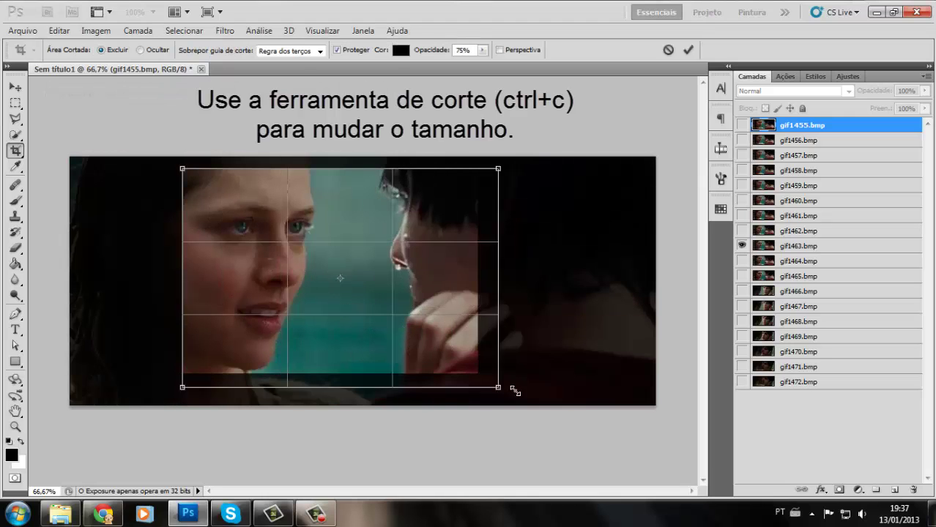
{"action": "left_click_drag", "start_coordinate": [476, 364], "coordinate": [462, 359]}
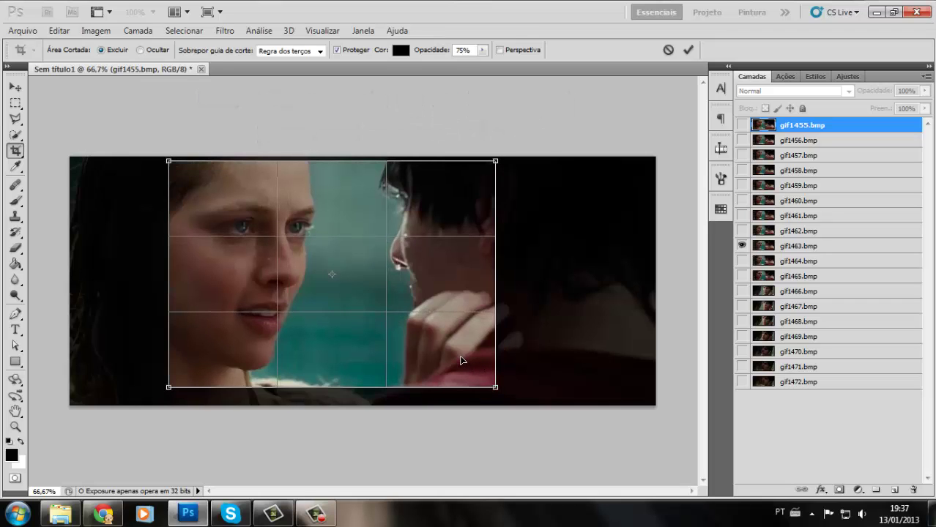
{"action": "key", "text": "Return"}
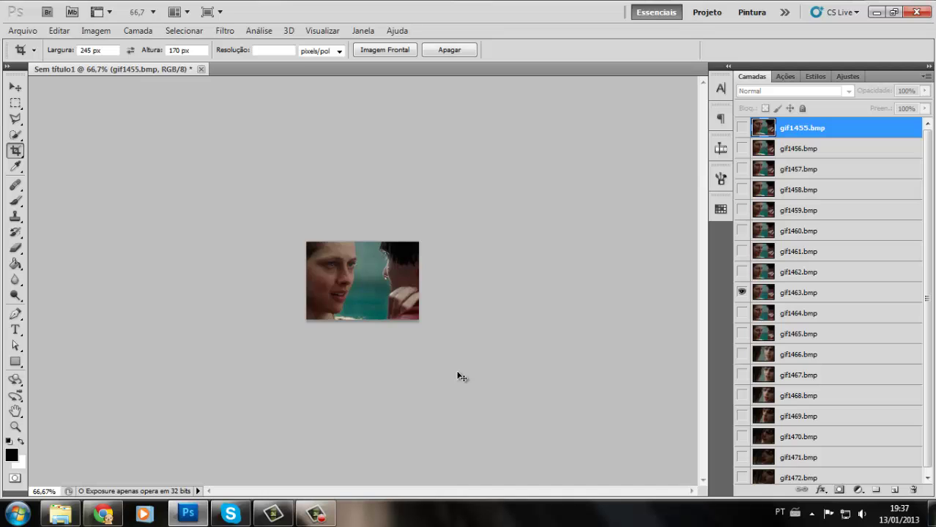
{"action": "key", "text": "ctrl+1"}
{"action": "key", "text": "v"}
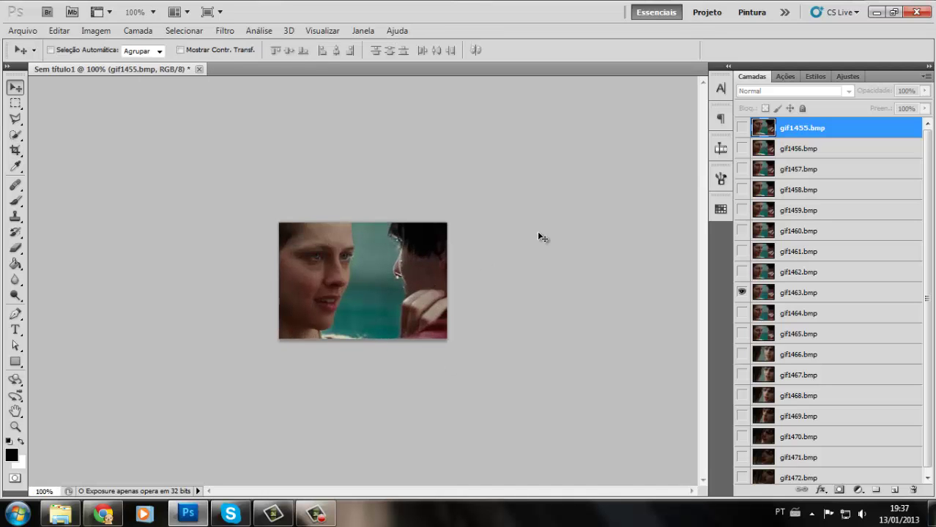
{"action": "left_click", "coordinate": [720, 149]}
{"action": "left_click", "coordinate": [482, 237]}
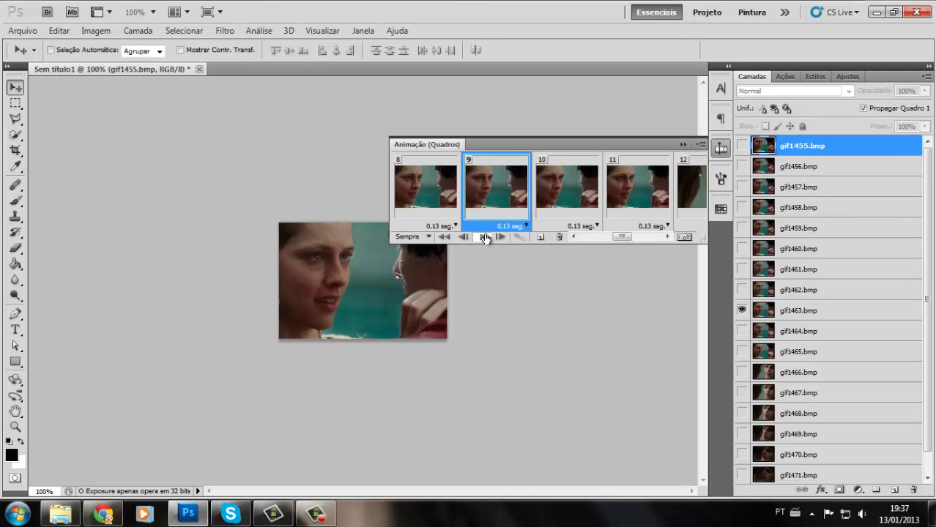
{"action": "left_click", "coordinate": [685, 144]}
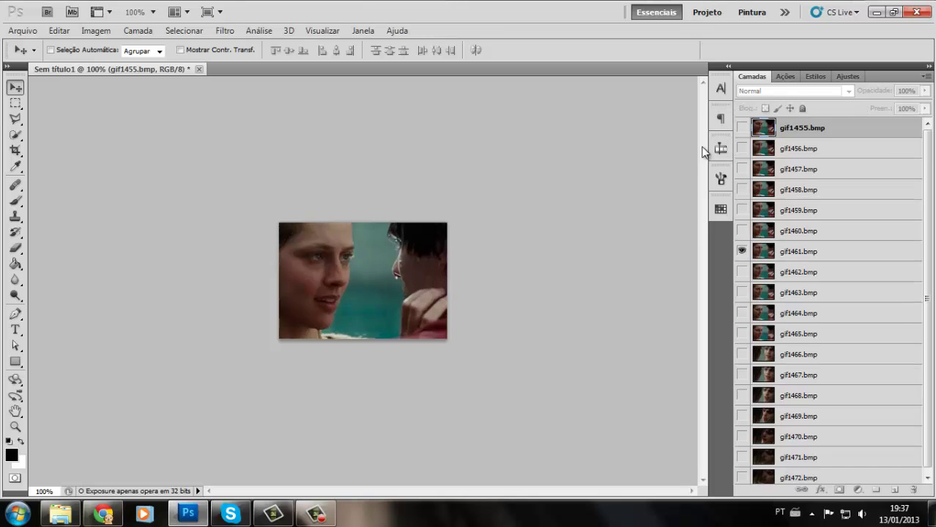
{"action": "left_click", "coordinate": [718, 149]}
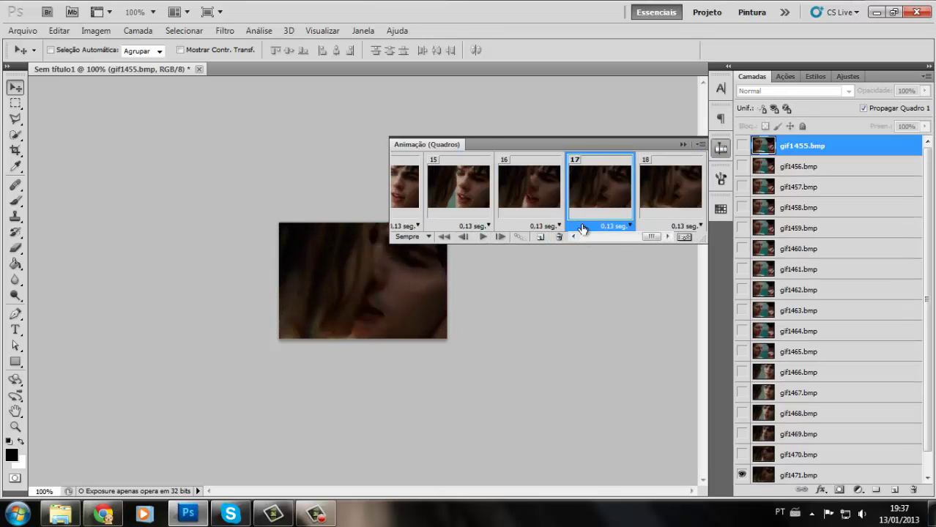
{"action": "left_click", "coordinate": [620, 230]}
Set frames 16 and 17 to a custom 0,14-second delay
{"action": "left_click", "coordinate": [542, 233]}
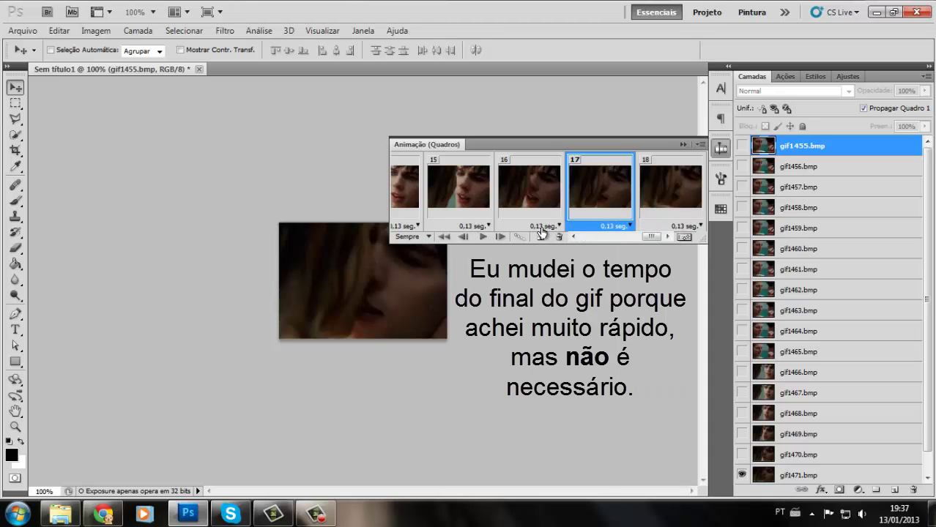
{"action": "left_click", "coordinate": [537, 210], "text": "shift"}
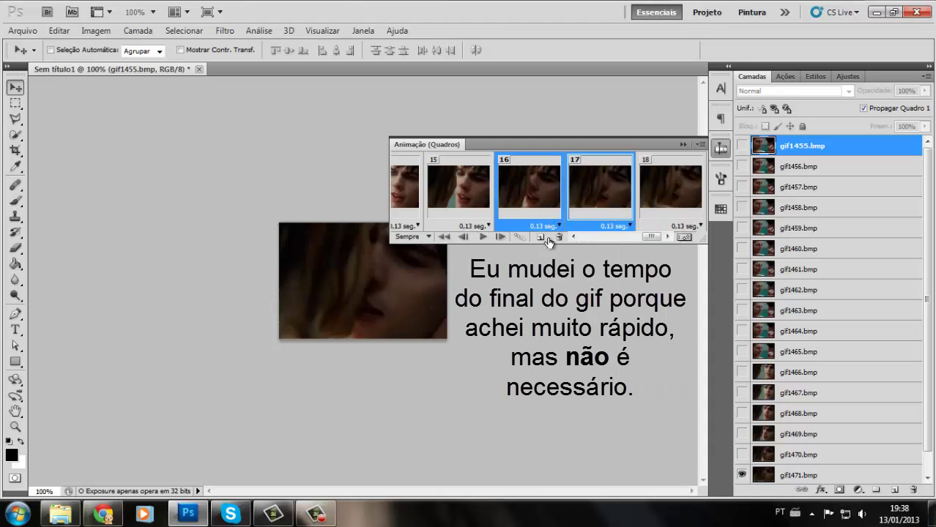
{"action": "left_click", "coordinate": [547, 226]}
{"action": "left_click", "coordinate": [578, 364]}
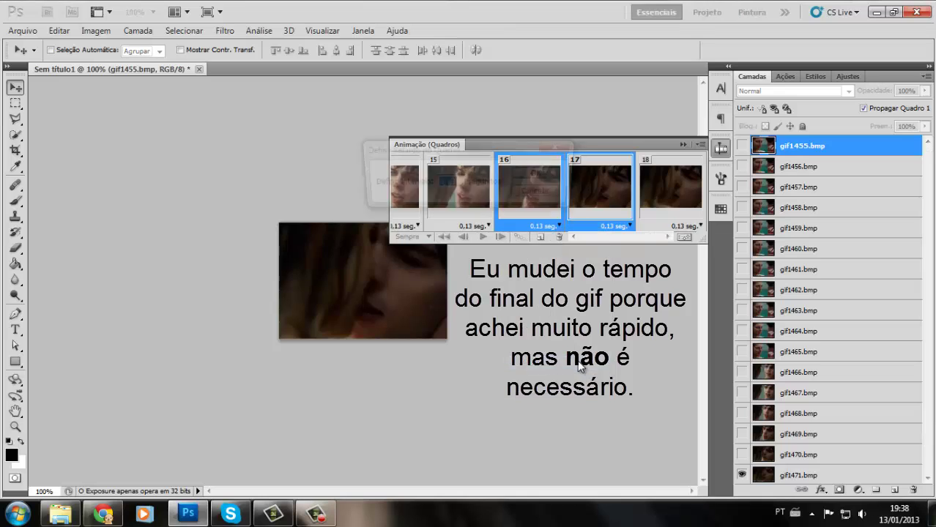
{"action": "type", "text": "0,14"}
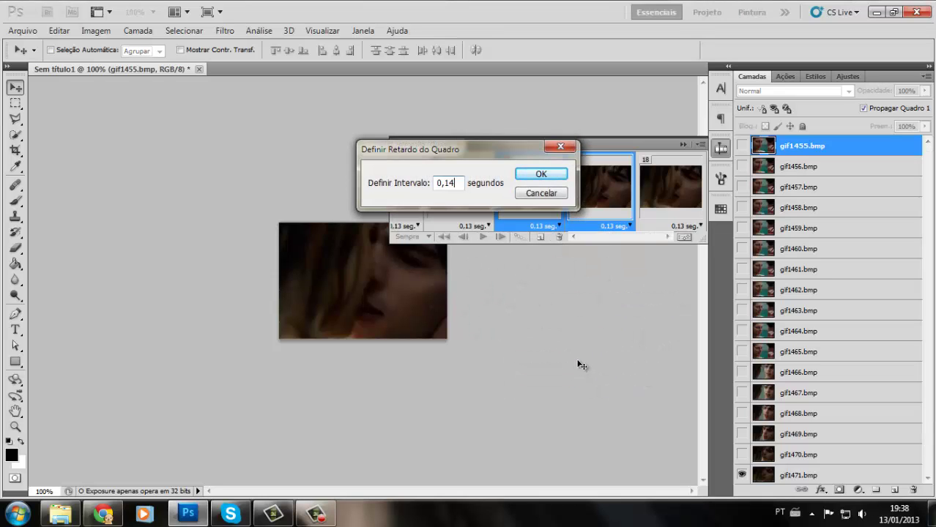
{"action": "key", "text": "Return"}
Give frame 18 a custom 0,14-second delay as well
{"action": "left_click", "coordinate": [694, 226]}
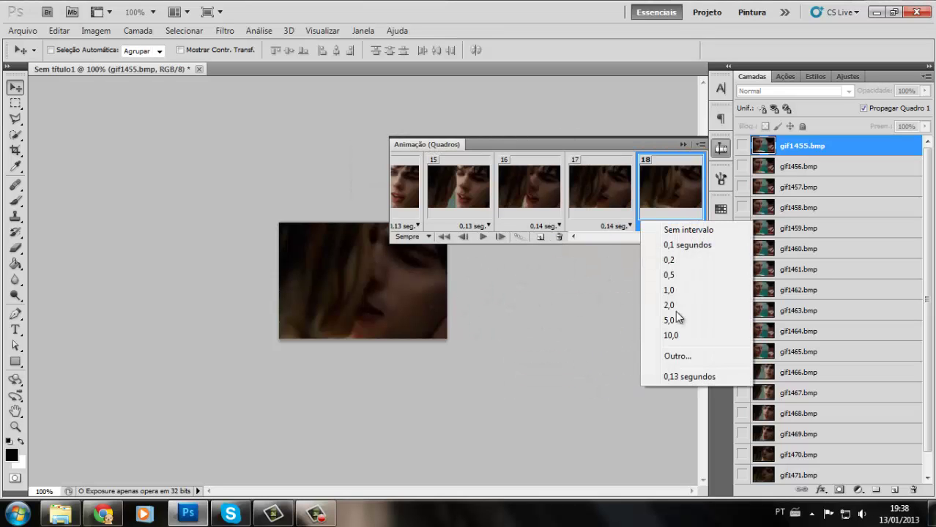
{"action": "left_click", "coordinate": [669, 359]}
{"action": "type", "text": "0,1"}
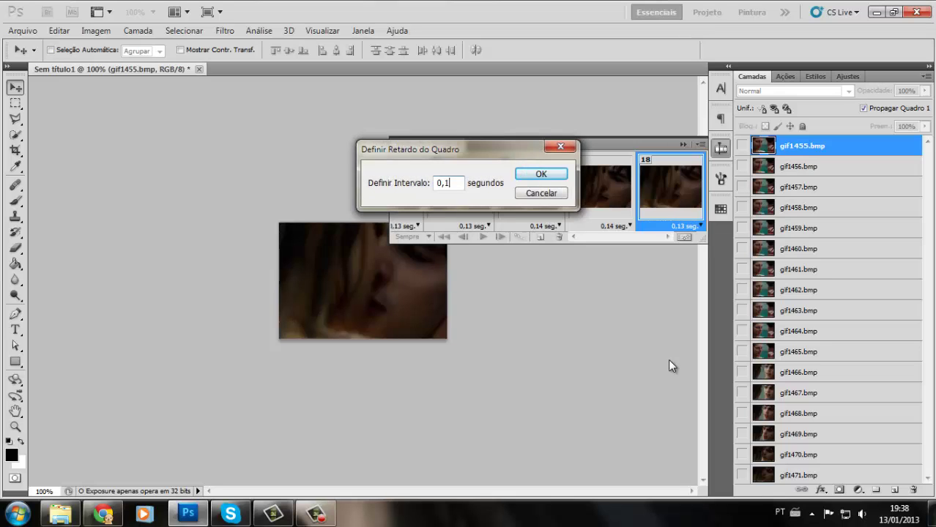
{"action": "type", "text": "4"}
{"action": "key", "text": "Return"}
Make layer gif1455 visible in animation frame 1
{"action": "left_click", "coordinate": [598, 236]}
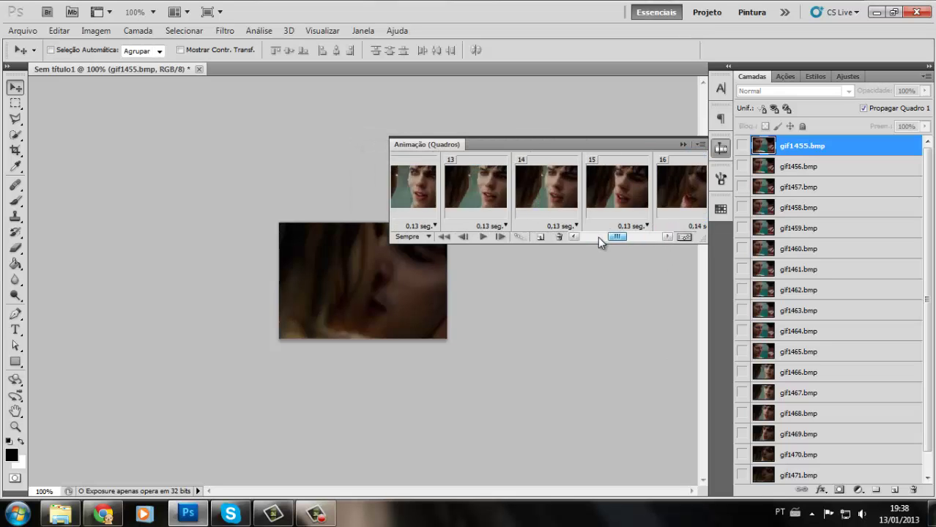
{"action": "left_click", "coordinate": [450, 204]}
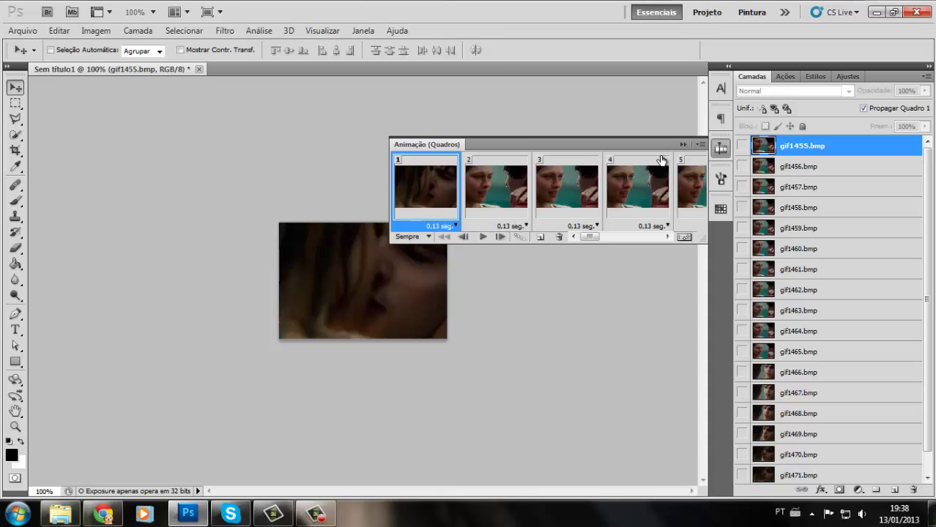
{"action": "scroll", "coordinate": [798, 293], "scroll_direction": "down", "scroll_amount": 1}
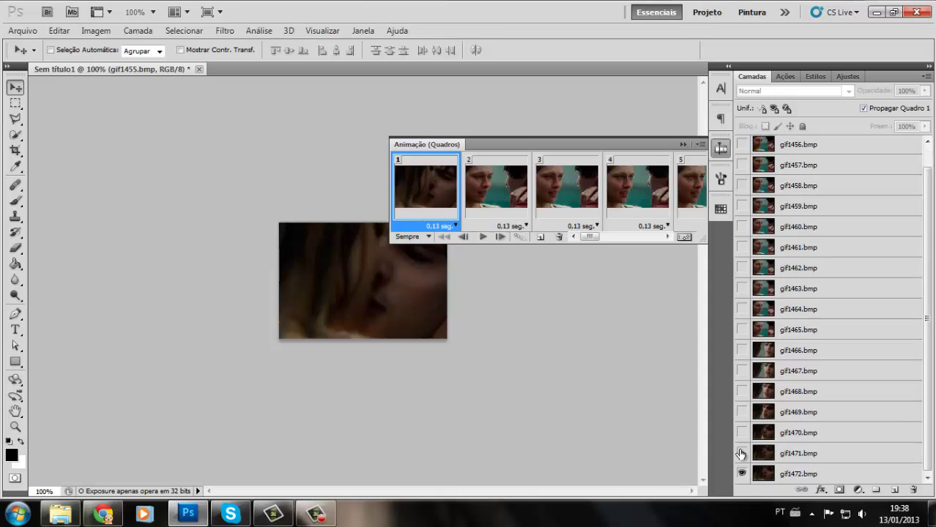
{"action": "left_click", "coordinate": [498, 186]}
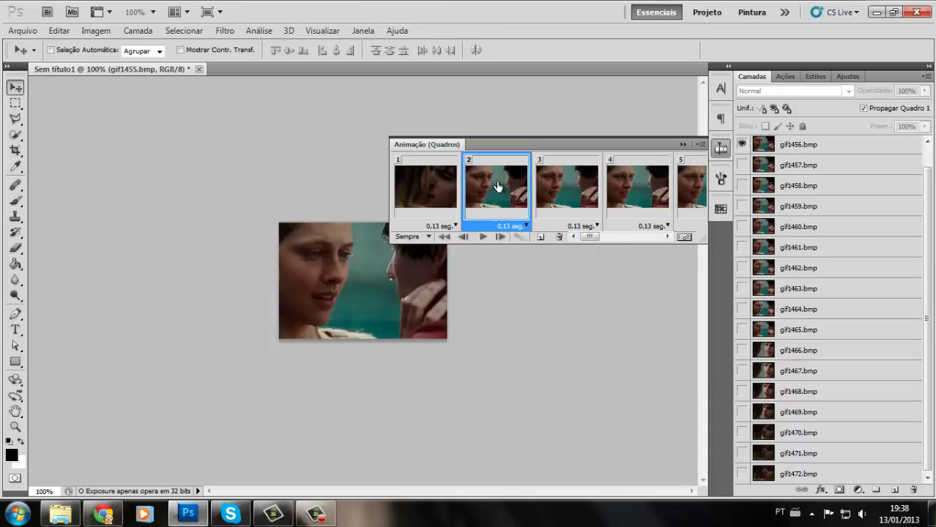
{"action": "scroll", "coordinate": [788, 270], "scroll_direction": "up", "scroll_amount": 1}
{"action": "left_click", "coordinate": [421, 195]}
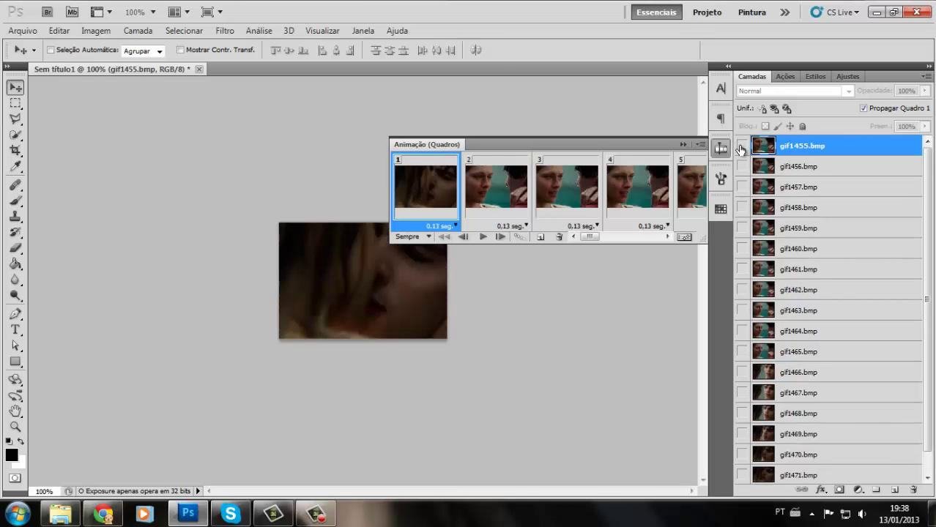
{"action": "left_click", "coordinate": [741, 146]}
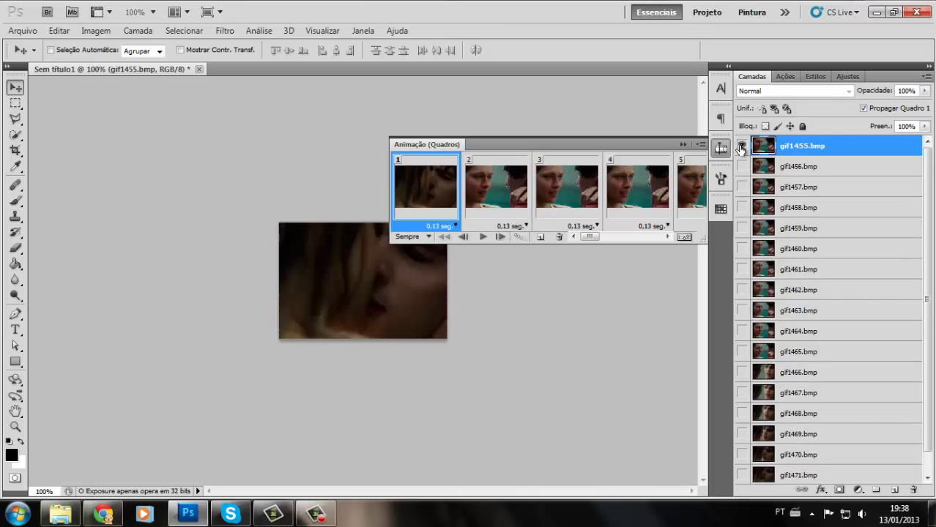
Hide layer gif1455 in the final frames 15–18
{"action": "left_click", "coordinate": [524, 195]}
{"action": "left_click", "coordinate": [579, 194]}
{"action": "left_click", "coordinate": [627, 193]}
{"action": "left_click", "coordinate": [512, 192]}
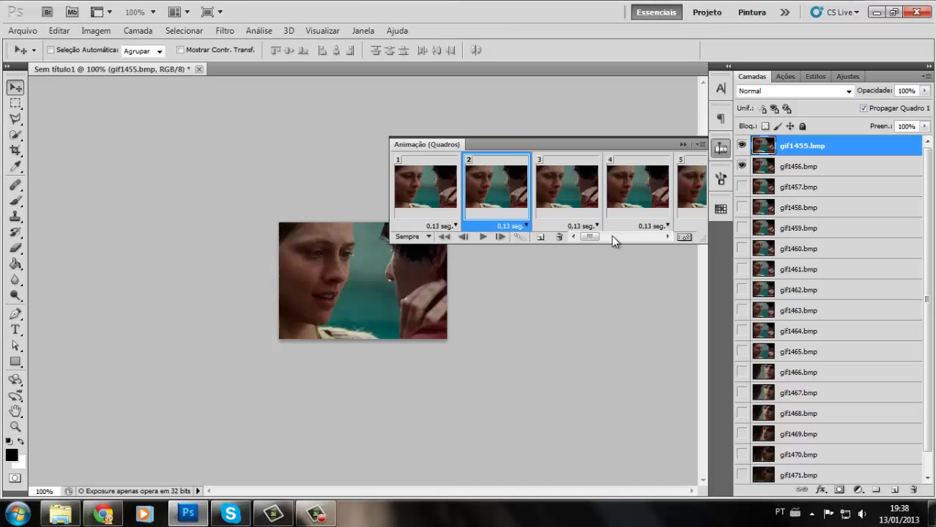
{"action": "left_click", "coordinate": [667, 236]}
{"action": "left_click", "coordinate": [669, 220], "text": "shift"}
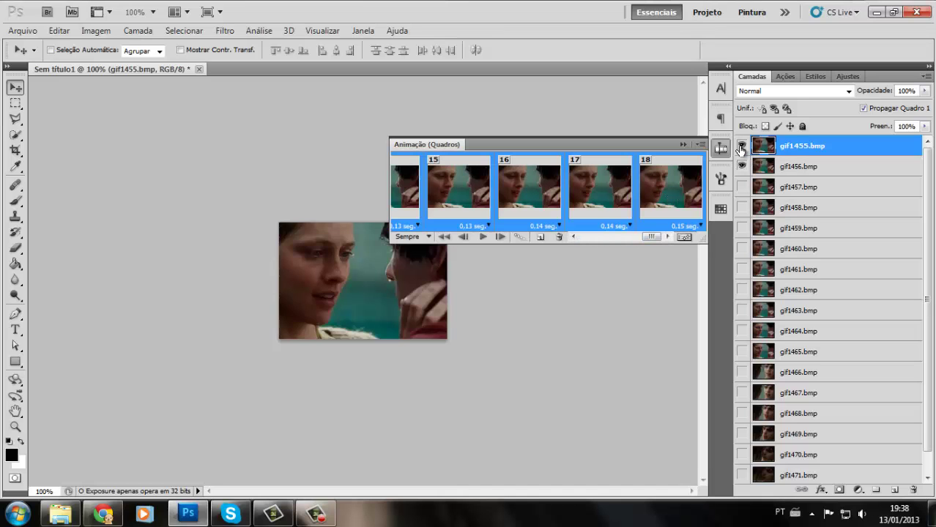
{"action": "left_click", "coordinate": [741, 147]}
{"action": "left_click_drag", "start_coordinate": [648, 236], "coordinate": [575, 238]}
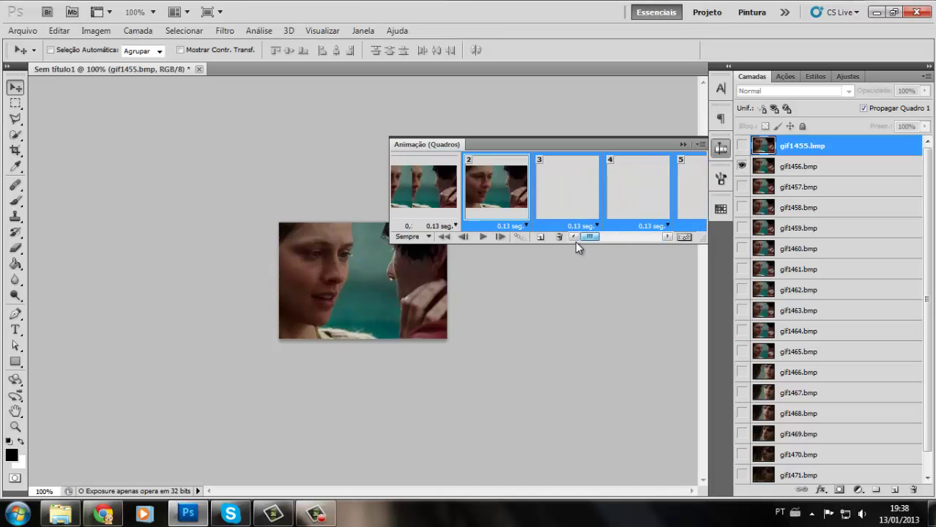
Play and stop the animation preview, then reselect frame 1 and collapse the frames panel
{"action": "left_click", "coordinate": [482, 237]}
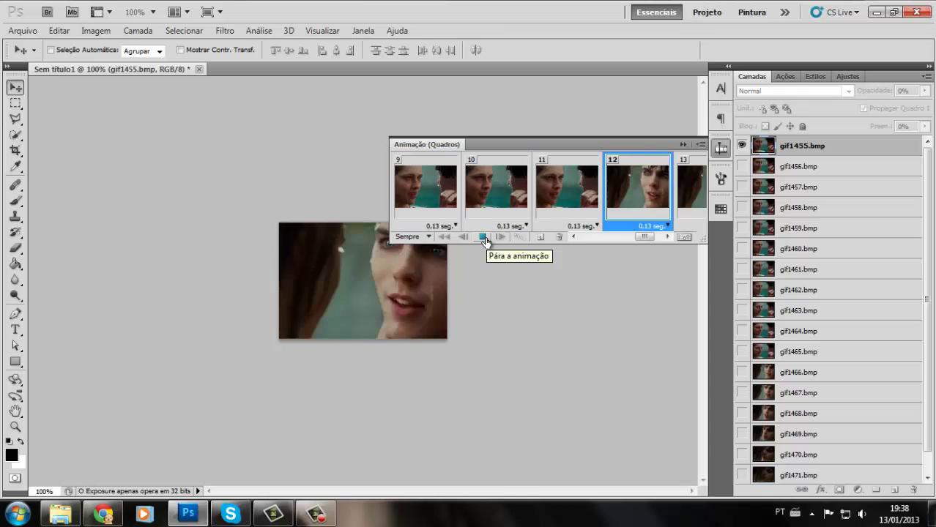
{"action": "left_click", "coordinate": [485, 237]}
{"action": "left_click_drag", "start_coordinate": [643, 237], "coordinate": [410, 236]}
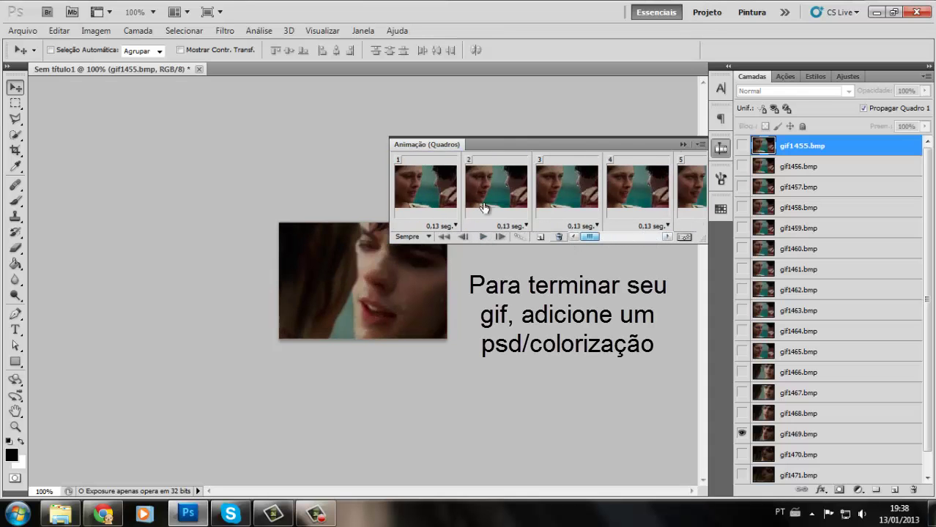
{"action": "left_click", "coordinate": [428, 189]}
{"action": "left_click", "coordinate": [682, 144]}
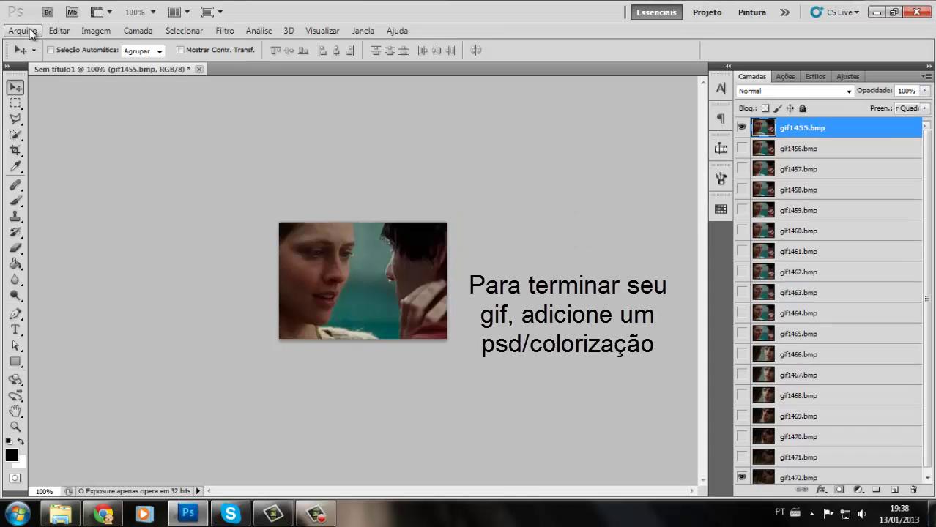
Open the 911.psd coloring file from the Psd files e Visualizações folder
{"action": "left_click", "coordinate": [22, 30]}
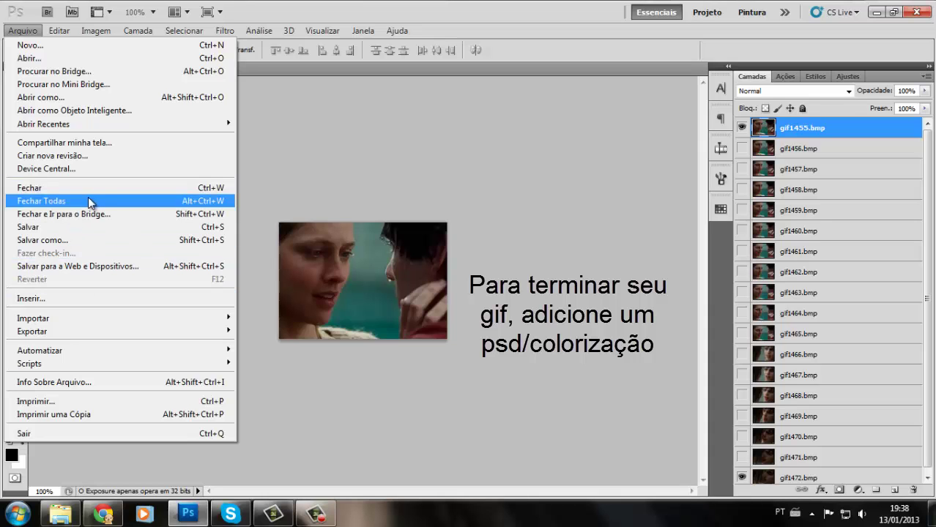
{"action": "left_click", "coordinate": [61, 58]}
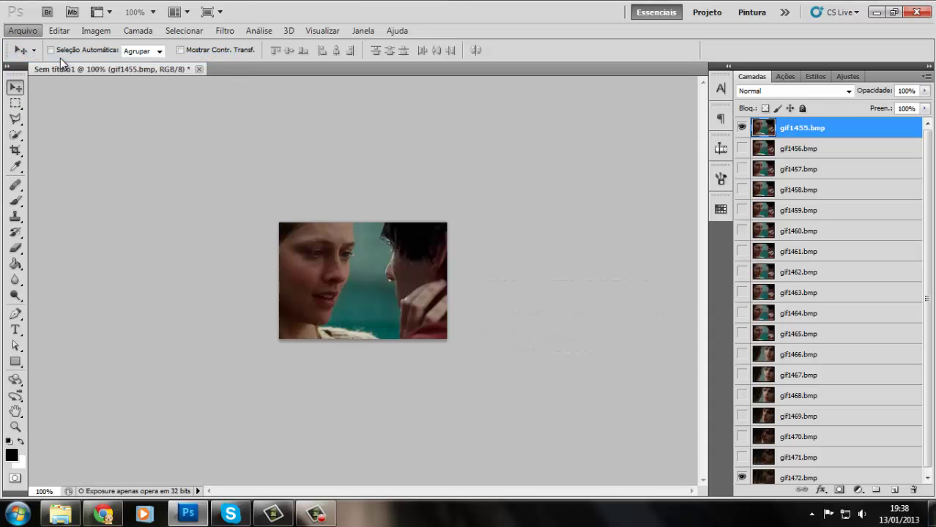
{"action": "scroll", "coordinate": [678, 243], "scroll_direction": "down", "scroll_amount": 3}
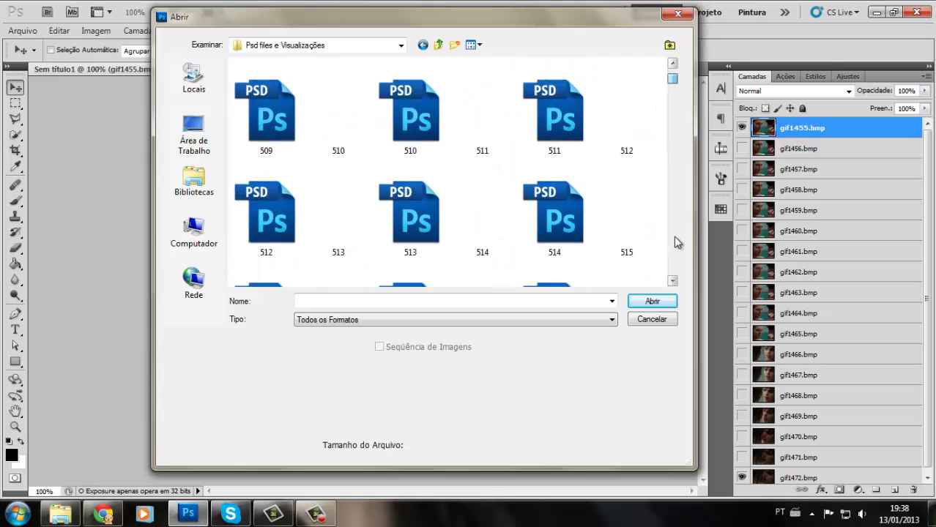
{"action": "double_click", "coordinate": [631, 258]}
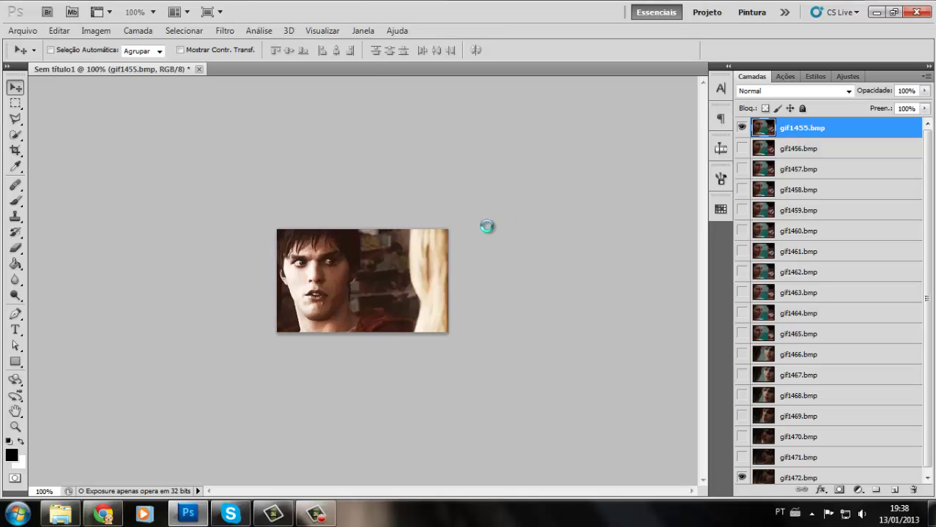
Drag the 911 artjunkpsds group onto the animation canvas, close 911.psd, and check the coloring effect
{"action": "left_click_drag", "start_coordinate": [282, 69], "coordinate": [142, 93]}
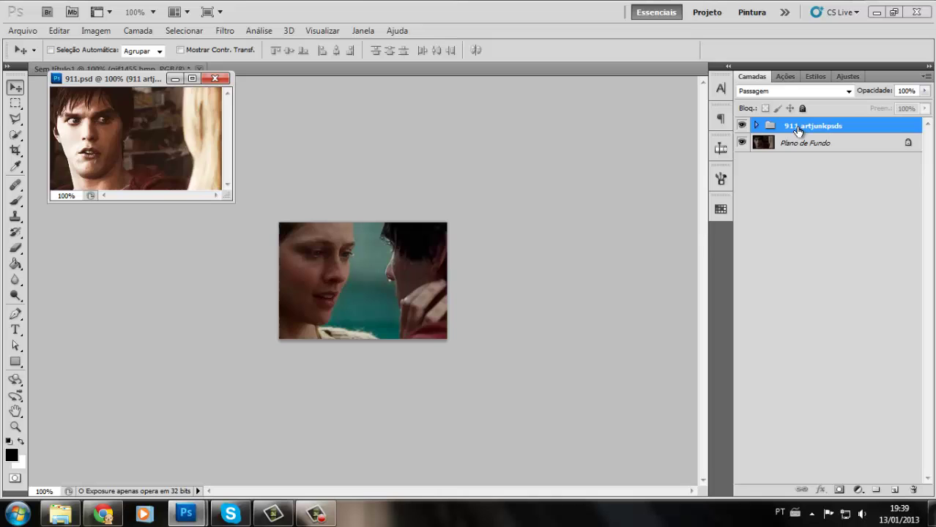
{"action": "left_click_drag", "start_coordinate": [797, 131], "coordinate": [640, 254]}
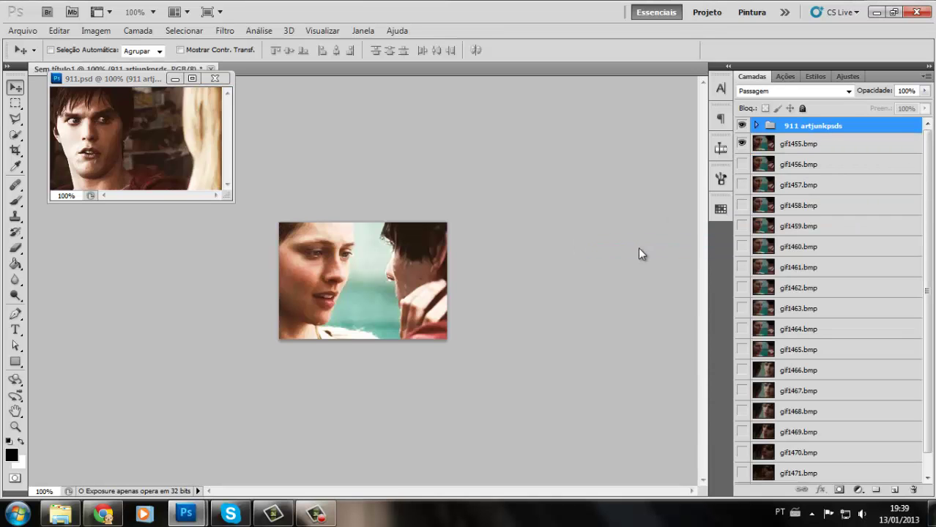
{"action": "left_click", "coordinate": [214, 77]}
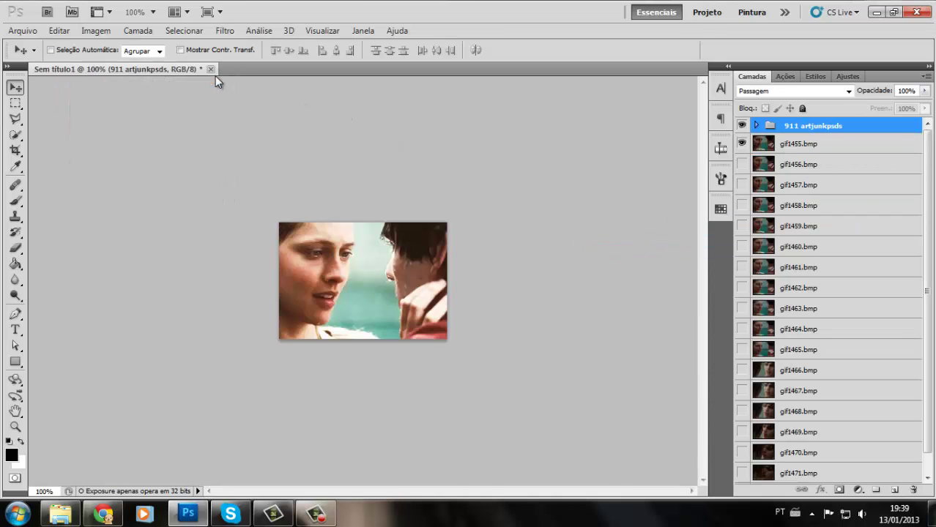
{"action": "left_click", "coordinate": [742, 127]}
{"action": "left_click", "coordinate": [742, 127]}
{"action": "left_click", "coordinate": [22, 33]}
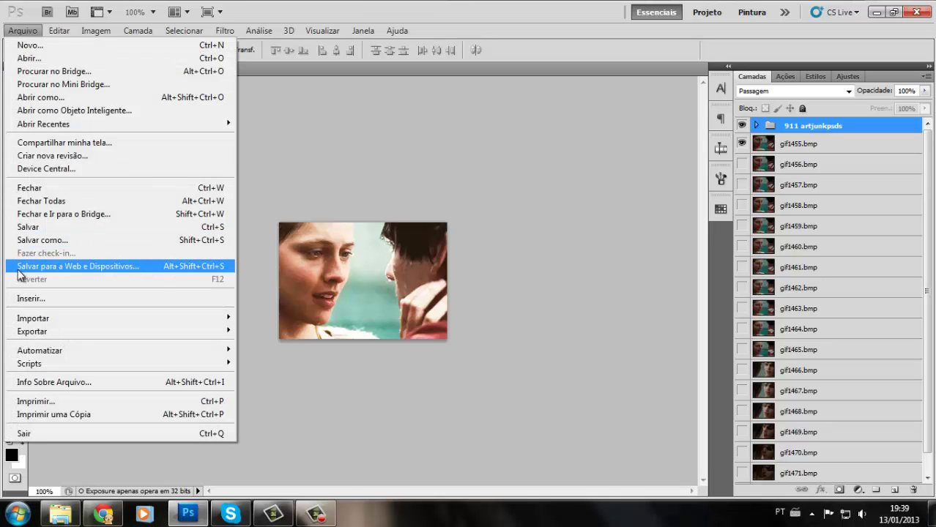
In Save for Web, set the GIF looping option to Sempre and preview the playback
{"action": "left_click", "coordinate": [144, 267]}
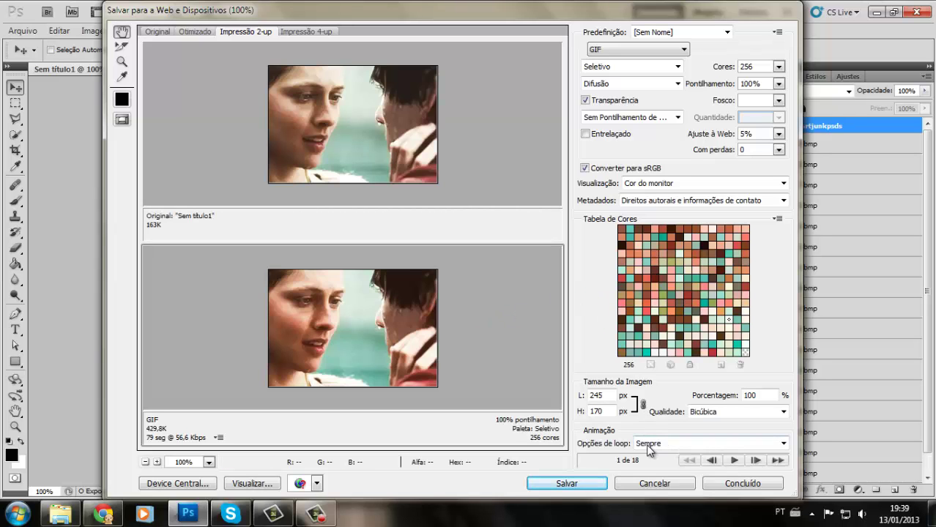
{"action": "left_click", "coordinate": [648, 445]}
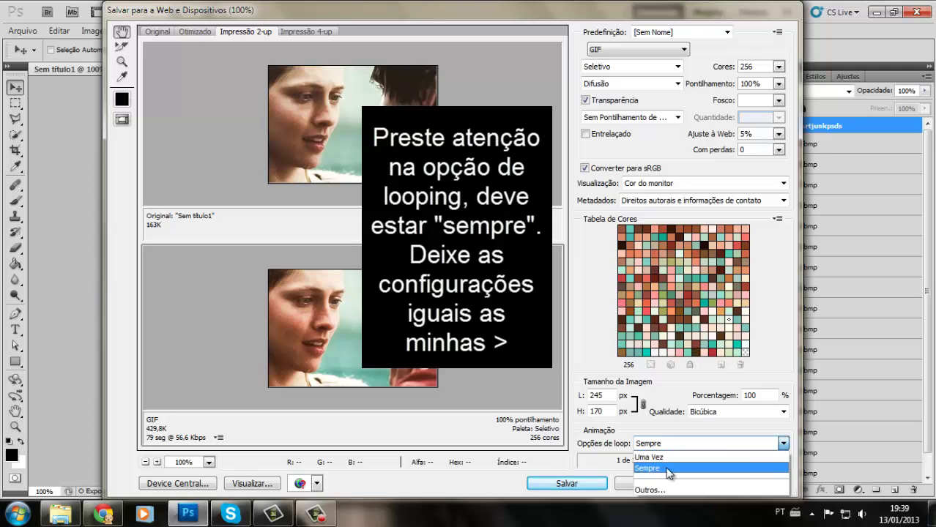
{"action": "left_click", "coordinate": [668, 469]}
{"action": "left_click", "coordinate": [735, 460]}
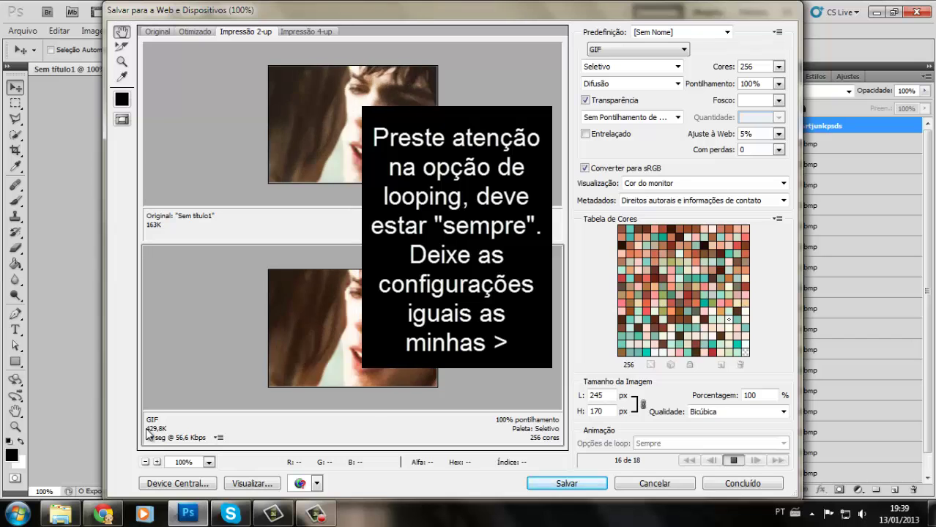
Save the optimized looping GIF under the name wb3
{"action": "left_click", "coordinate": [586, 485]}
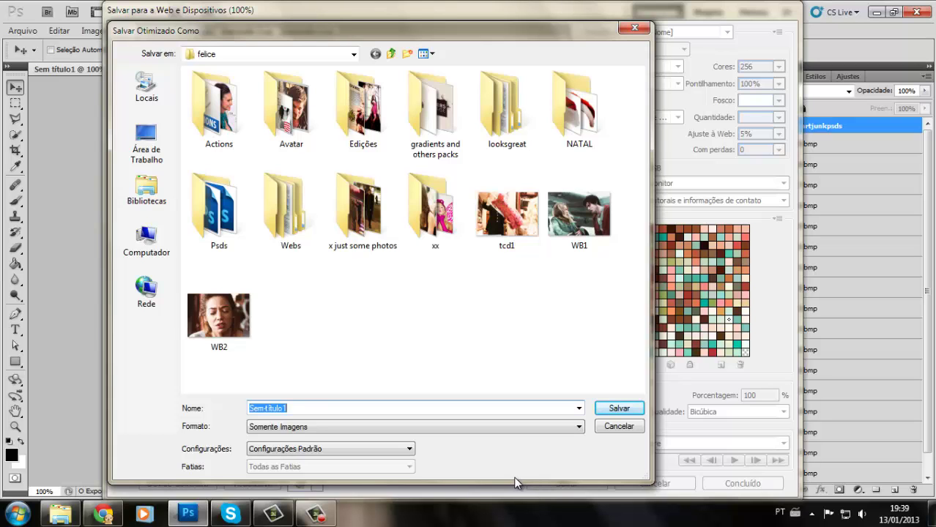
{"action": "type", "text": "wb3"}
{"action": "key", "text": "Return"}
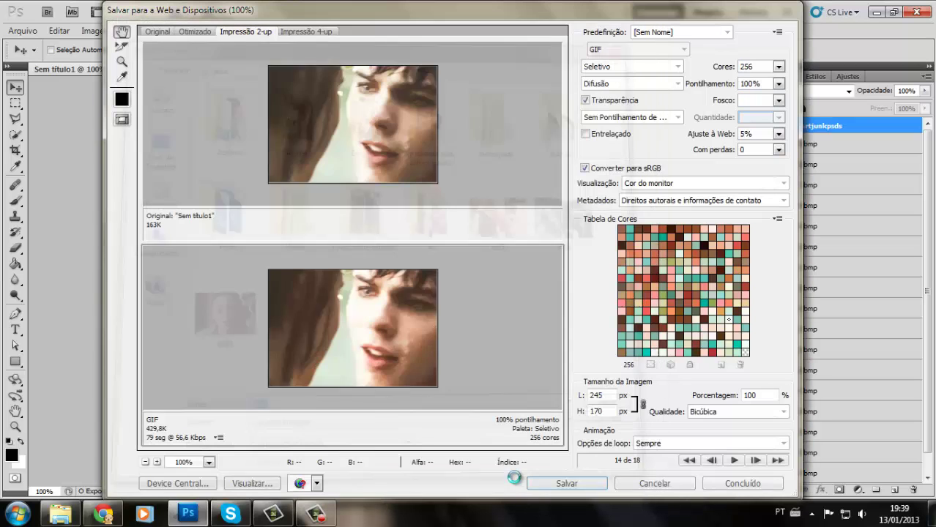